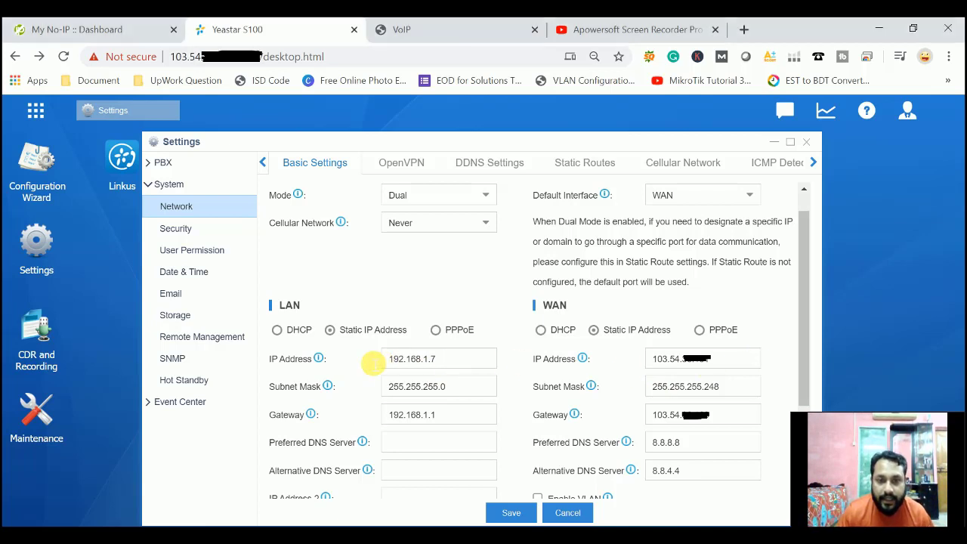
Note LAN IP 192.168.1.7, close network settings, then open and close the Configuration Wizard
drag(384, 360, 506, 373)
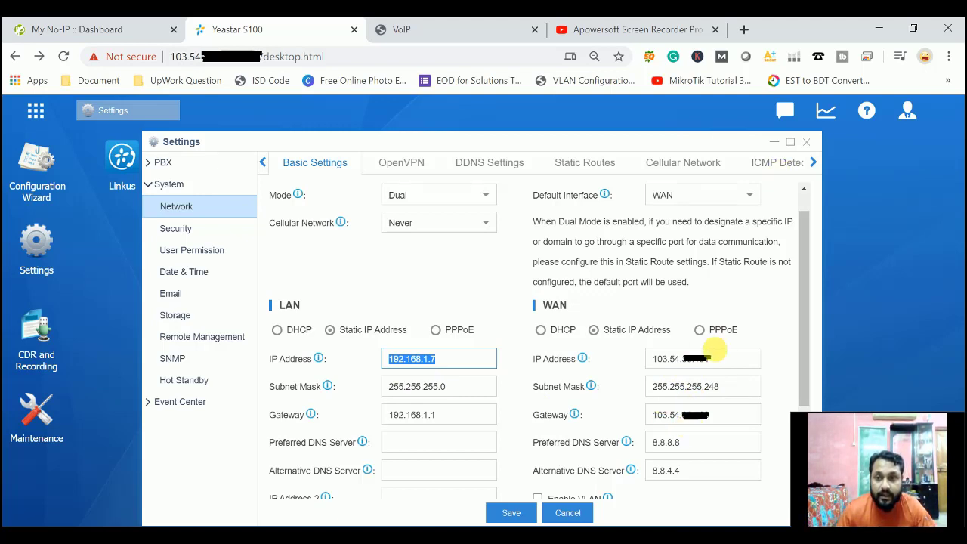
click(810, 143)
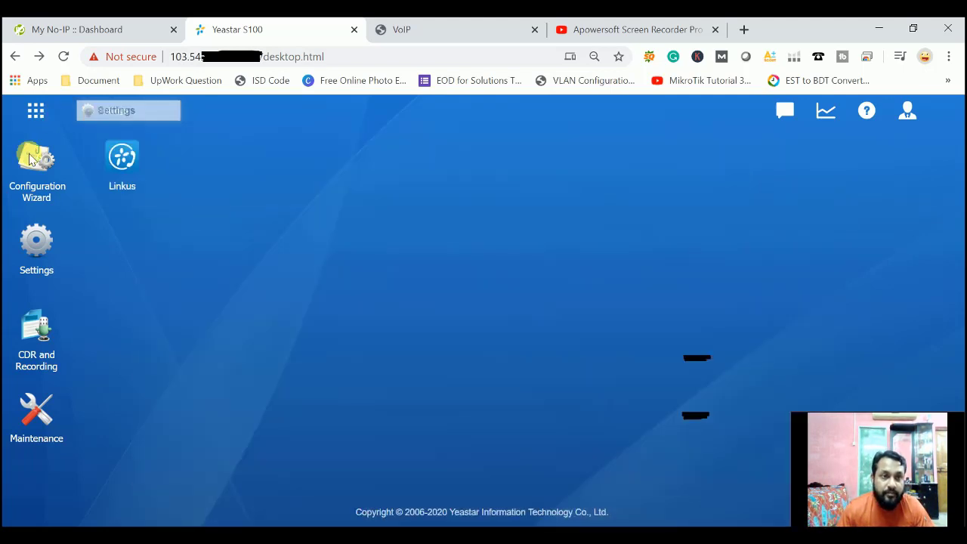
click(30, 177)
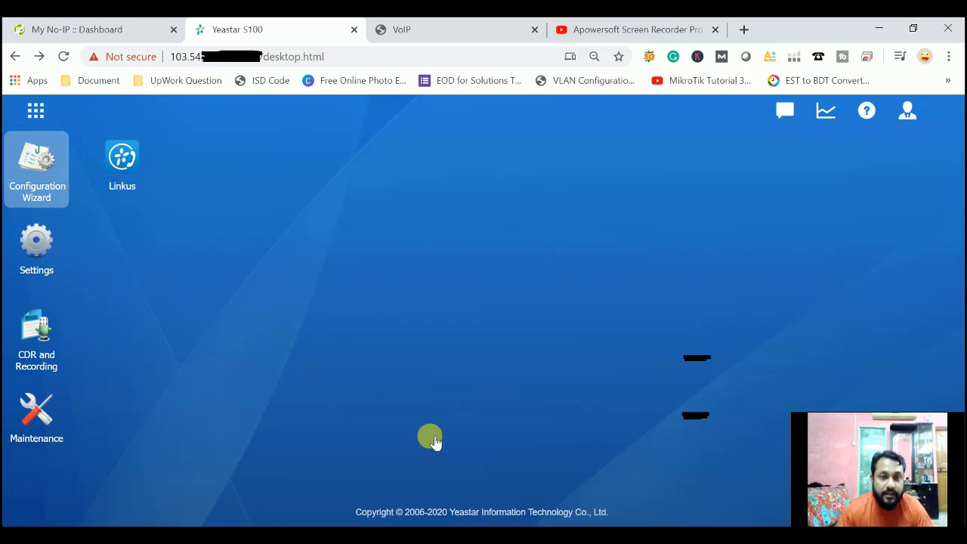
click(42, 203)
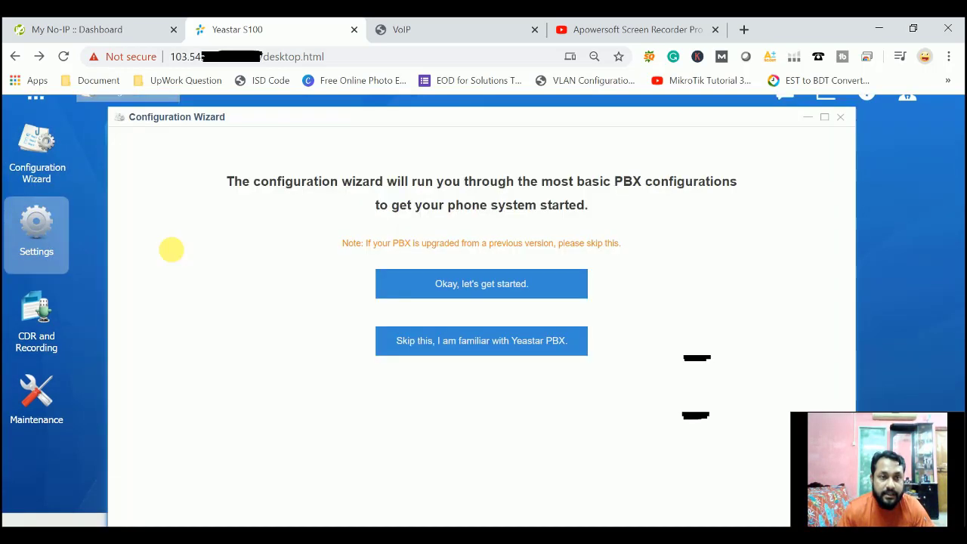
click(841, 117)
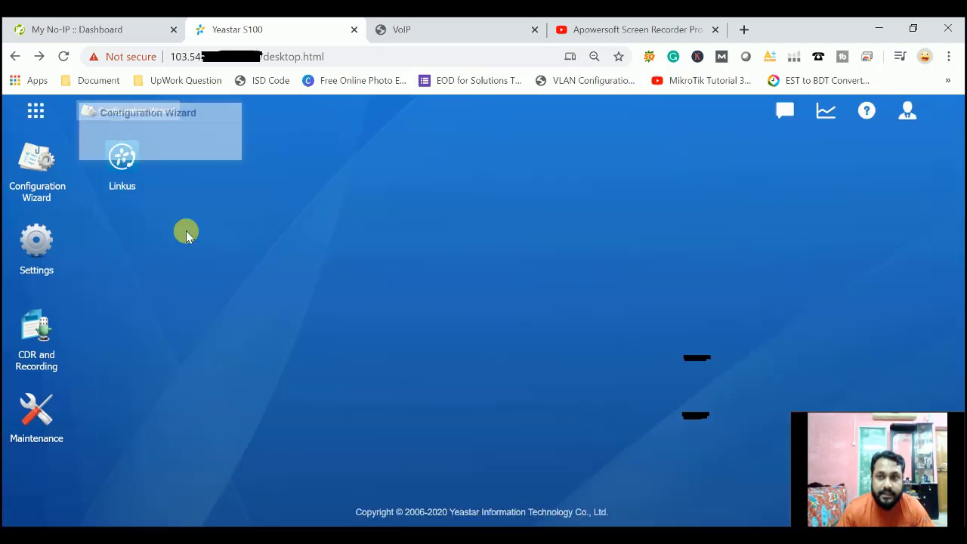
Open PBX settings to load the extensions list, then reopen the PBX settings window
click(47, 261)
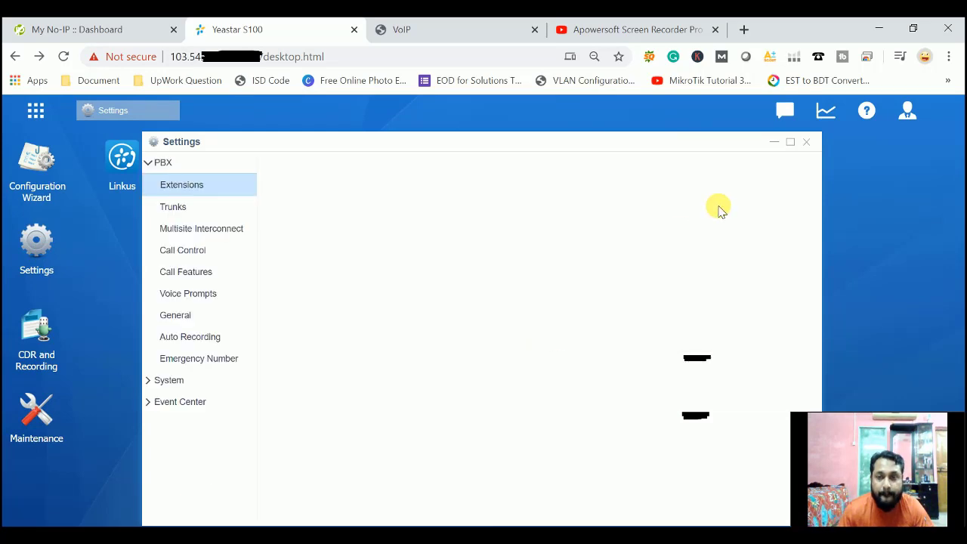
click(730, 198)
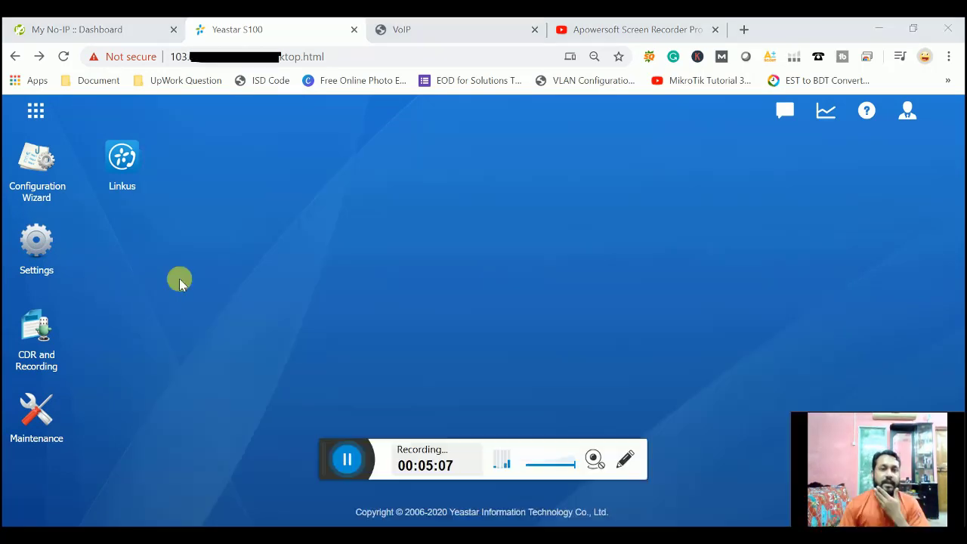
click(39, 241)
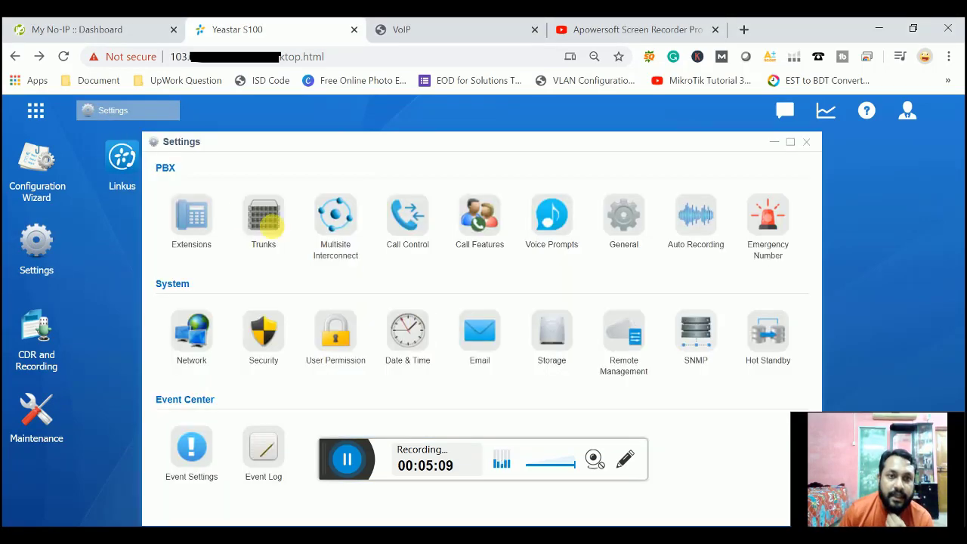
Filter the PBX extensions list to 500 and open extension 500 for editing
click(194, 216)
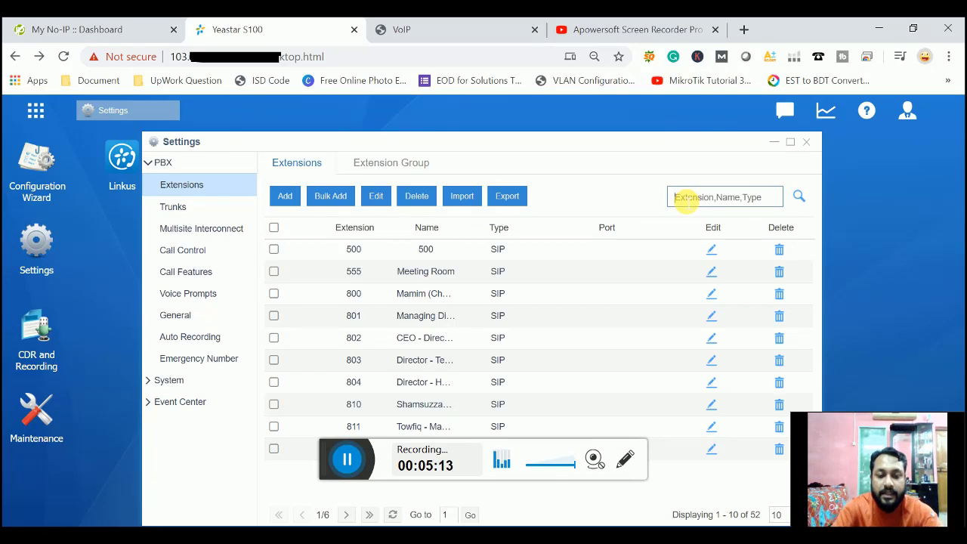
key(Return)
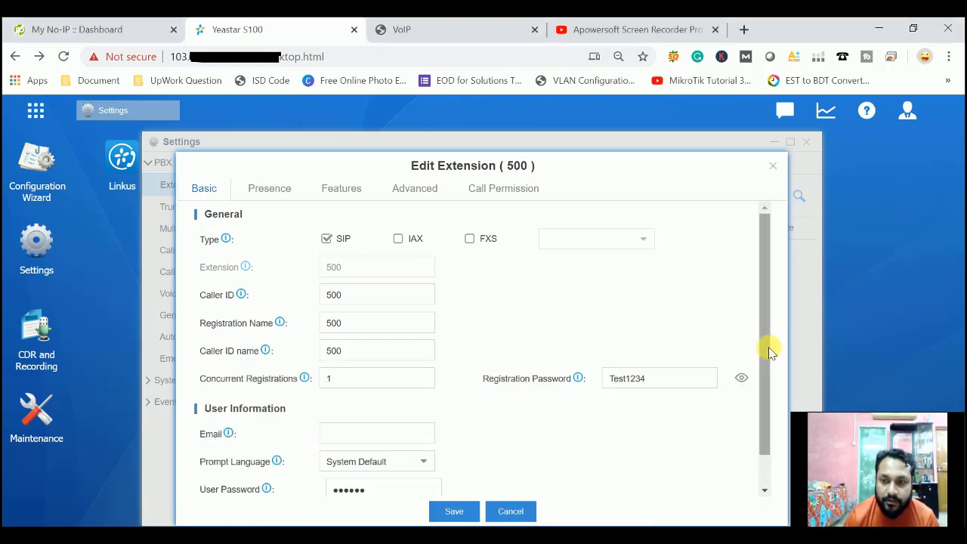
Select extension 500's registration password, enable NAT under Advanced, and close the edit dialog
drag(766, 345, 762, 389)
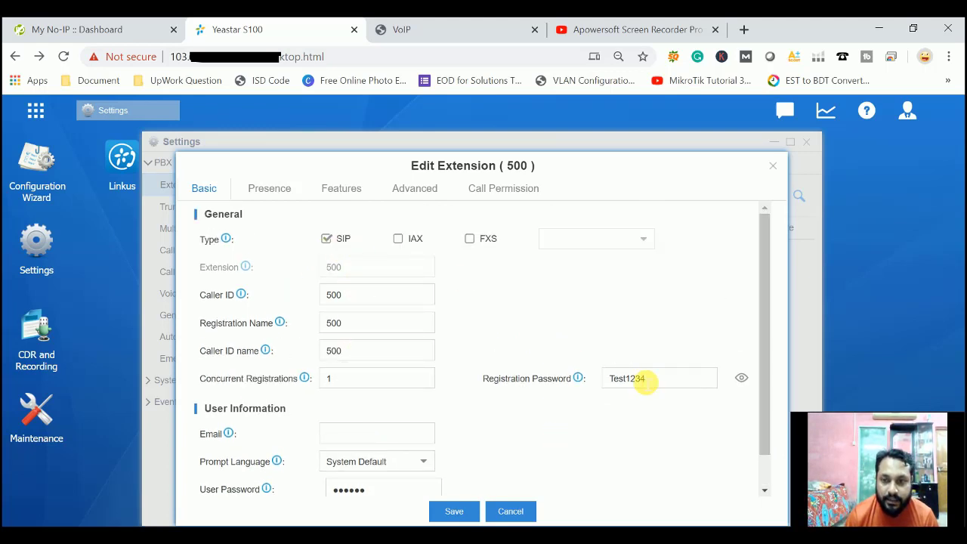
drag(643, 380, 593, 377)
drag(766, 383, 738, 451)
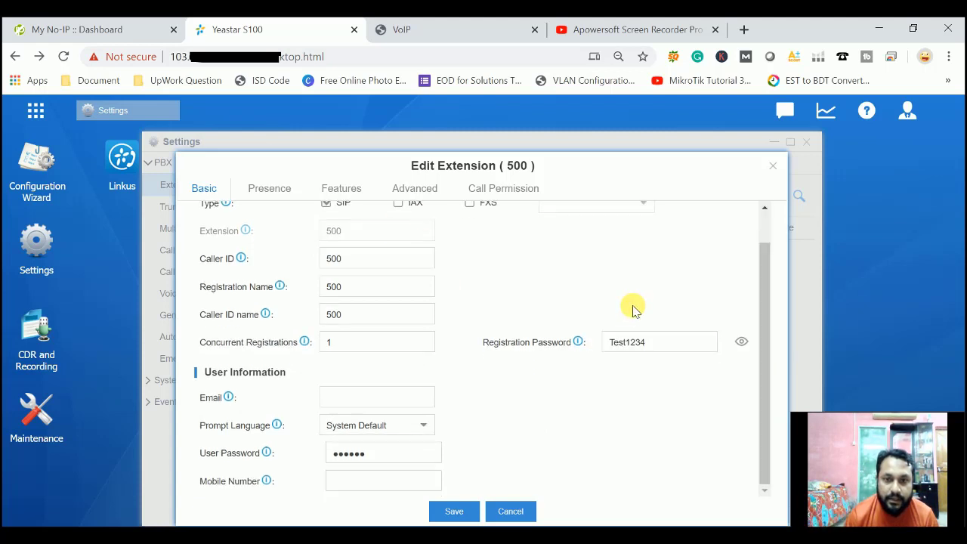
click(416, 189)
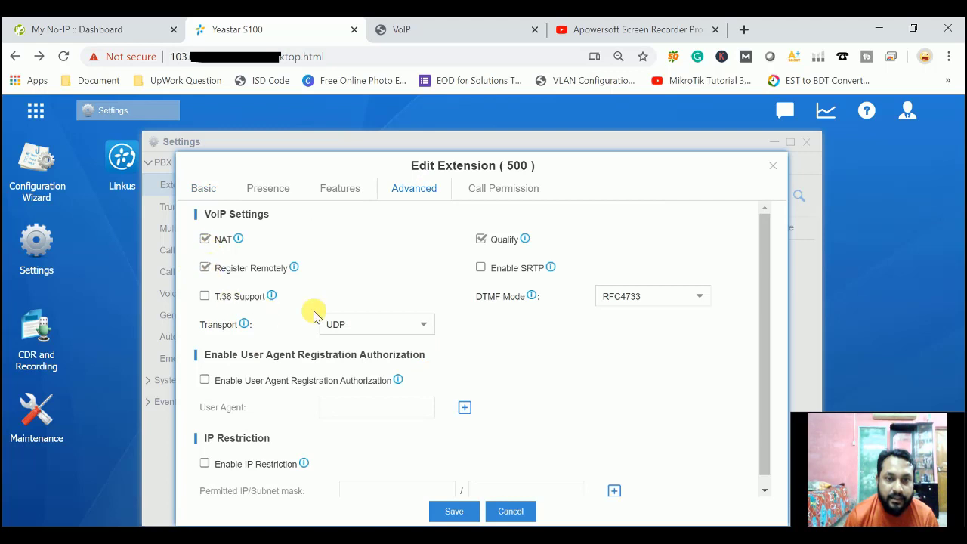
click(205, 239)
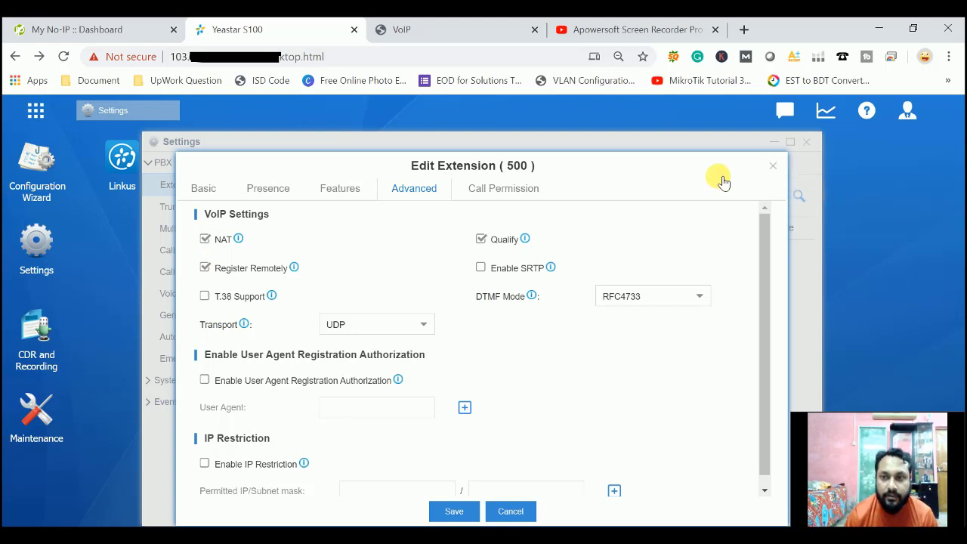
click(773, 166)
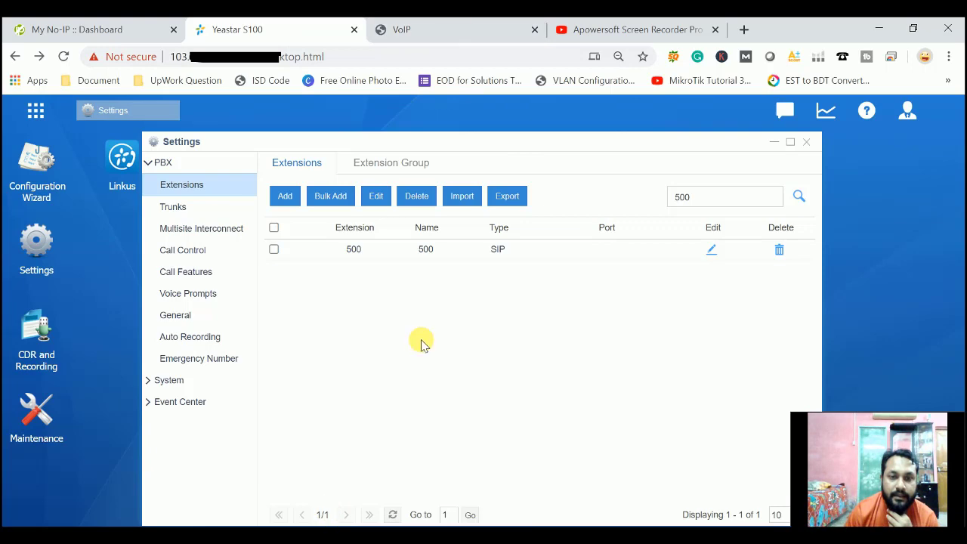
Note the Fanvil phone's IP 192.168.0.100 on its network page, then return to its SIP line settings
click(456, 29)
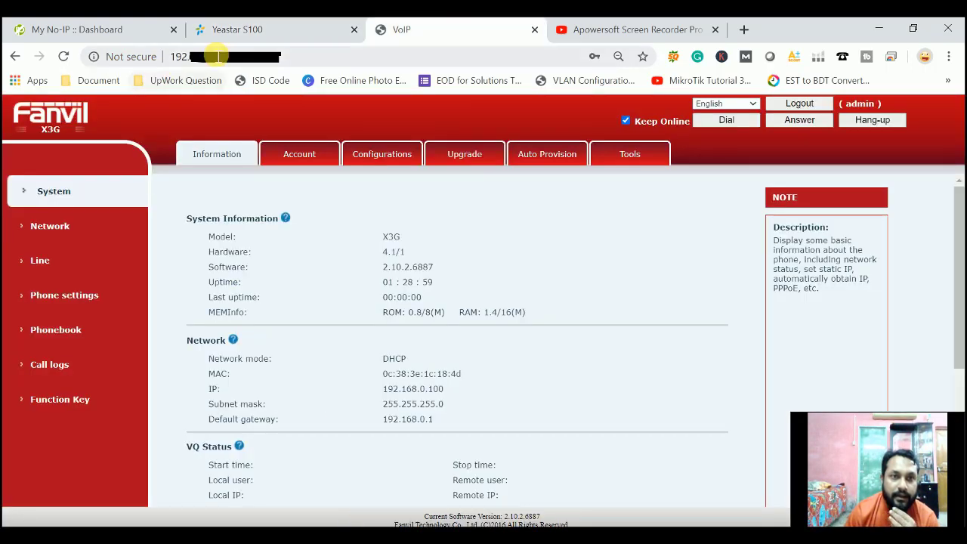
click(69, 226)
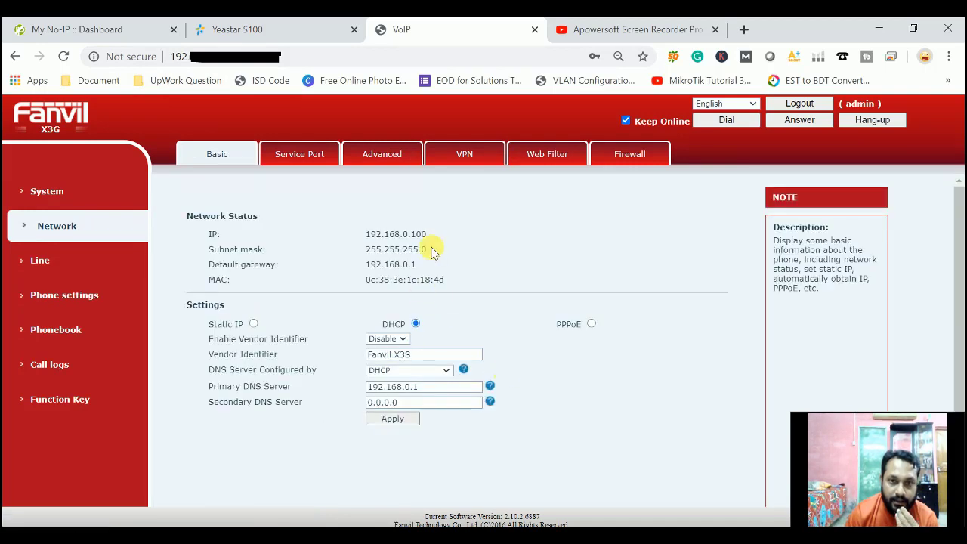
drag(428, 236, 355, 233)
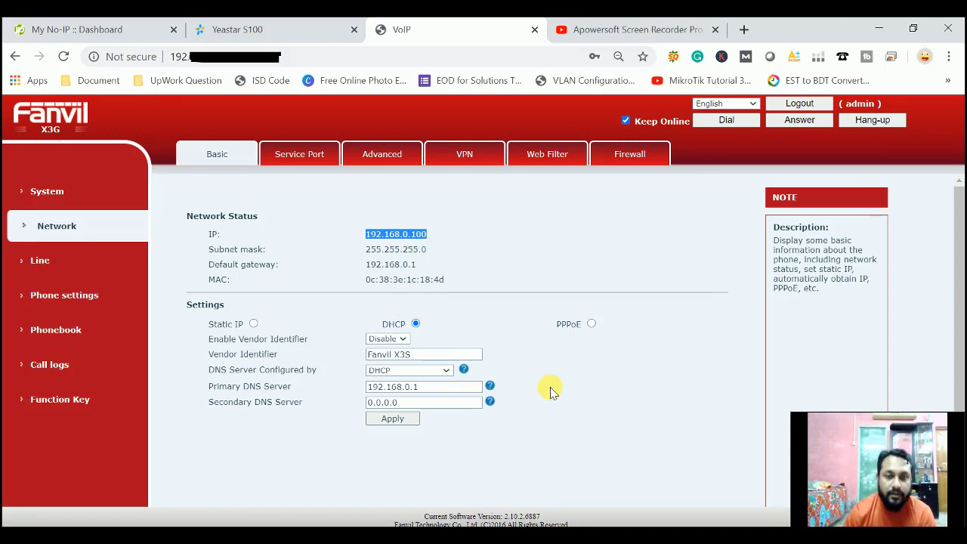
click(242, 32)
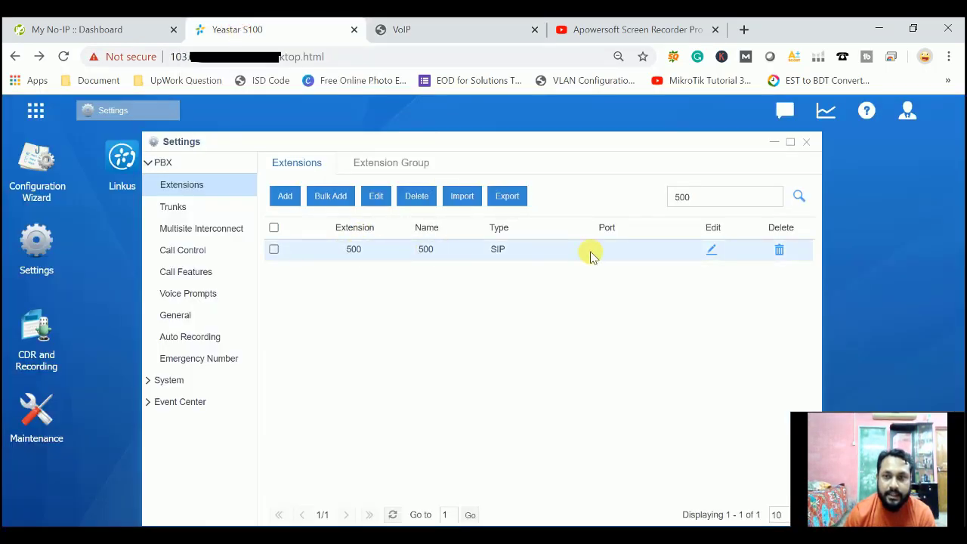
click(420, 23)
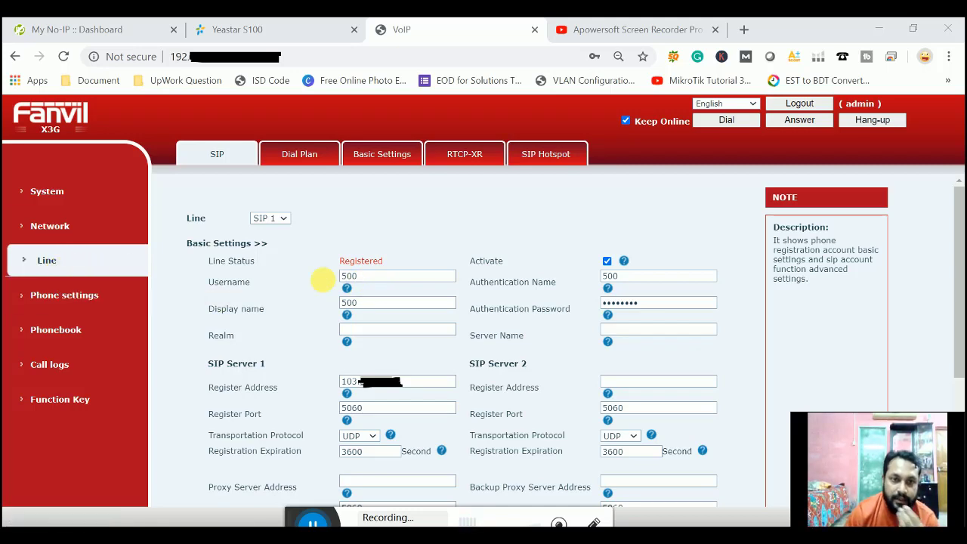
Compare the phone's SIP 500 display name and password with extension 500's, confirming Registered status
click(261, 37)
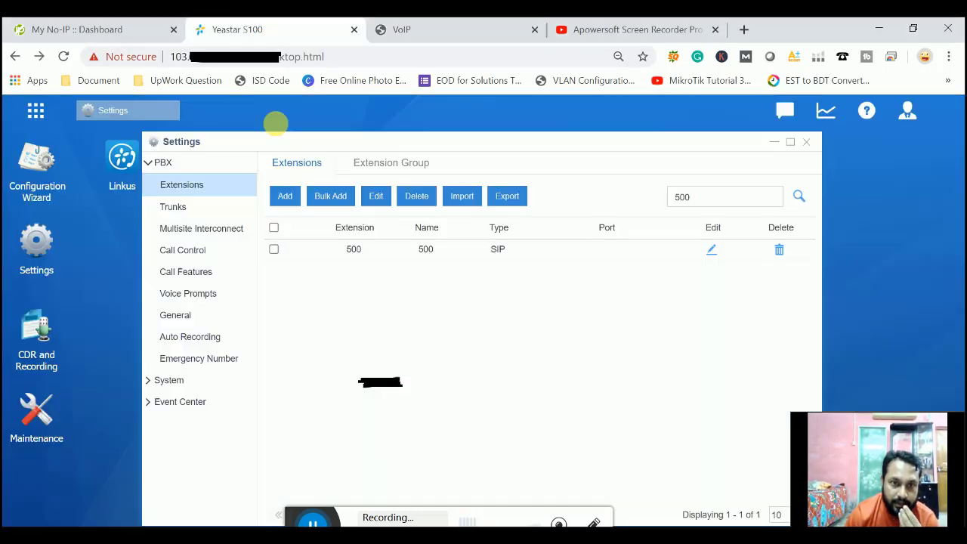
click(412, 29)
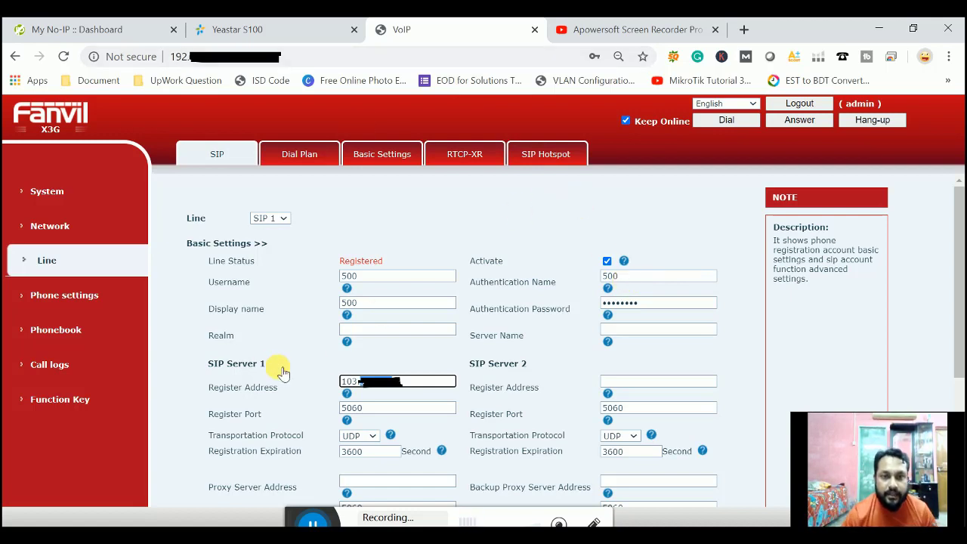
double_click(376, 310)
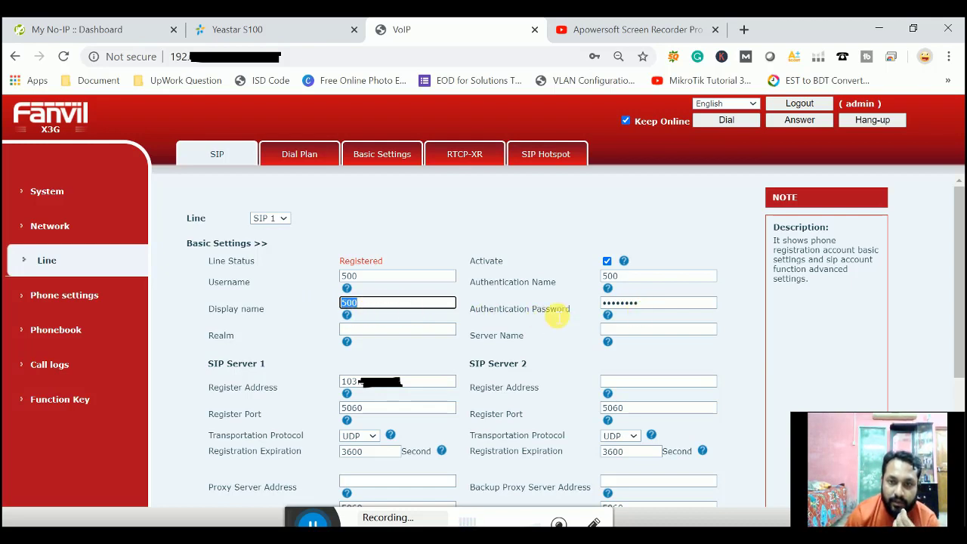
double_click(650, 303)
click(260, 30)
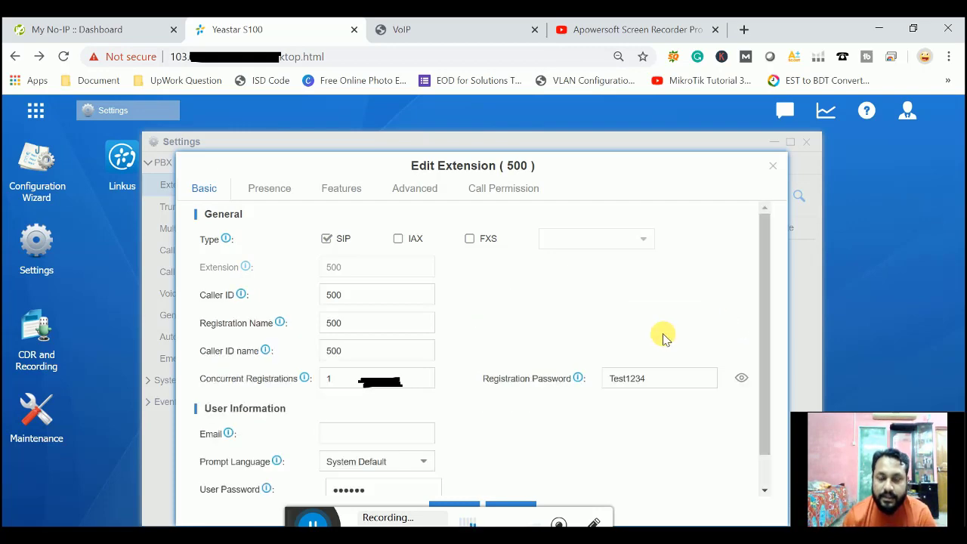
drag(671, 389, 583, 380)
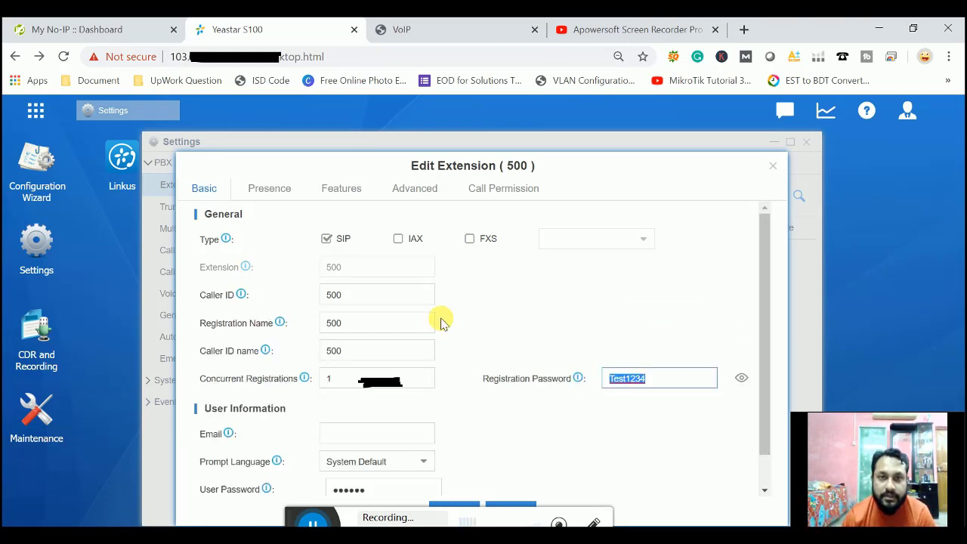
click(447, 24)
double_click(665, 303)
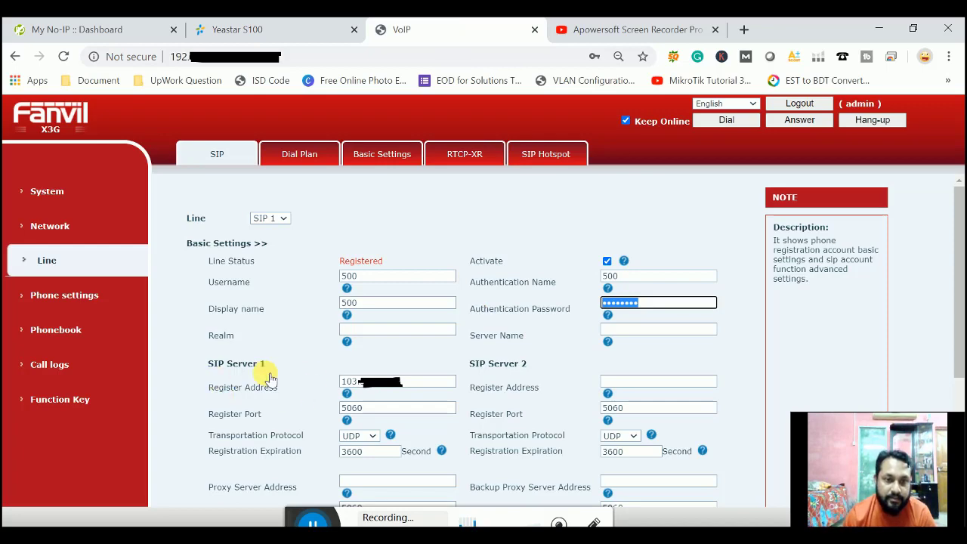
double_click(360, 261)
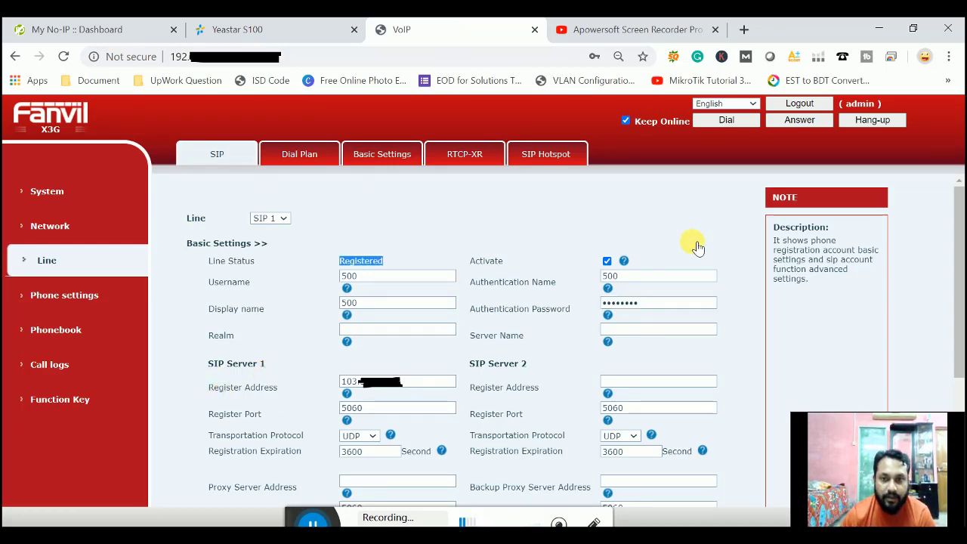
Check the PBX DDNS settings, then go to the No-IP dashboard and dismiss the account prompt
key(ctrl+shift+Tab)
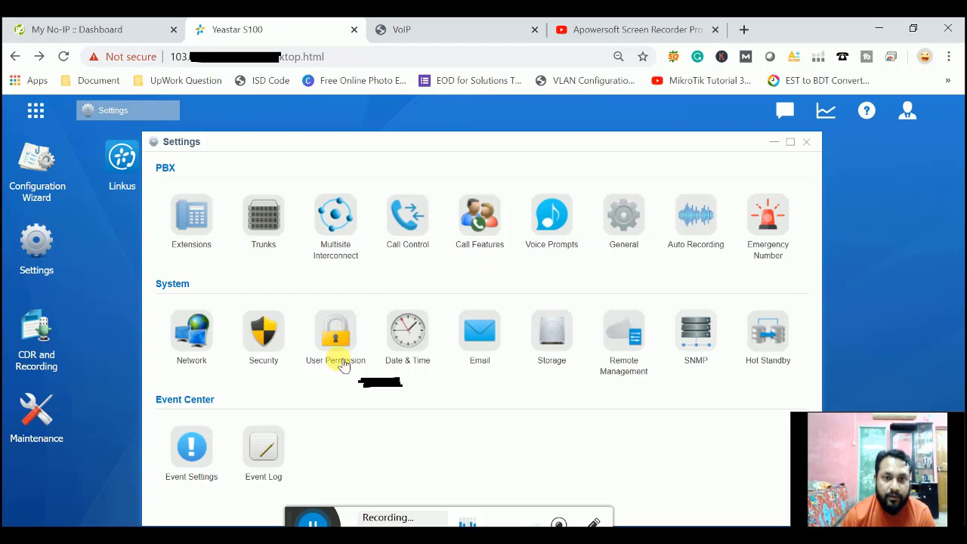
click(191, 332)
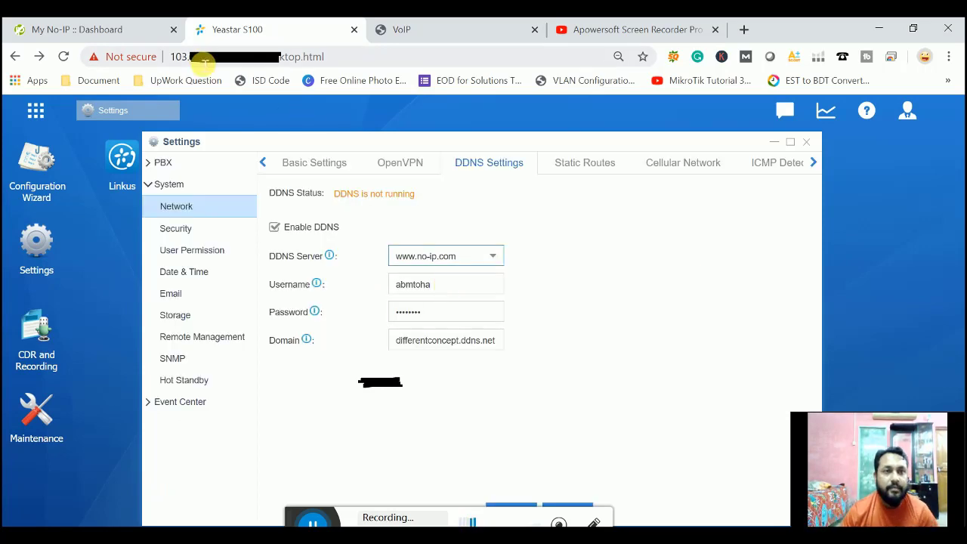
click(125, 29)
click(680, 282)
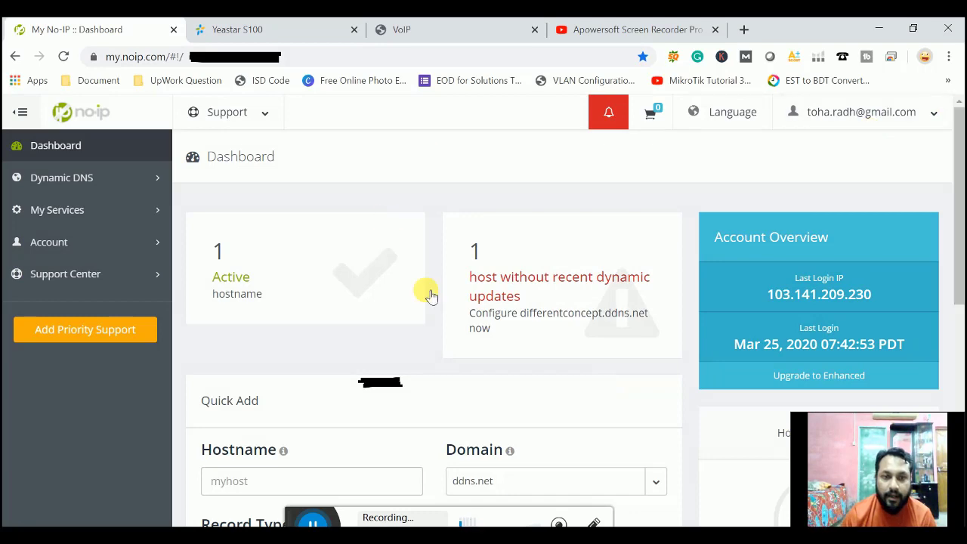
Copy differentconcept.ddns.net from the No-IP Hostnames list and bring up the Create Hostname form
drag(959, 219, 960, 170)
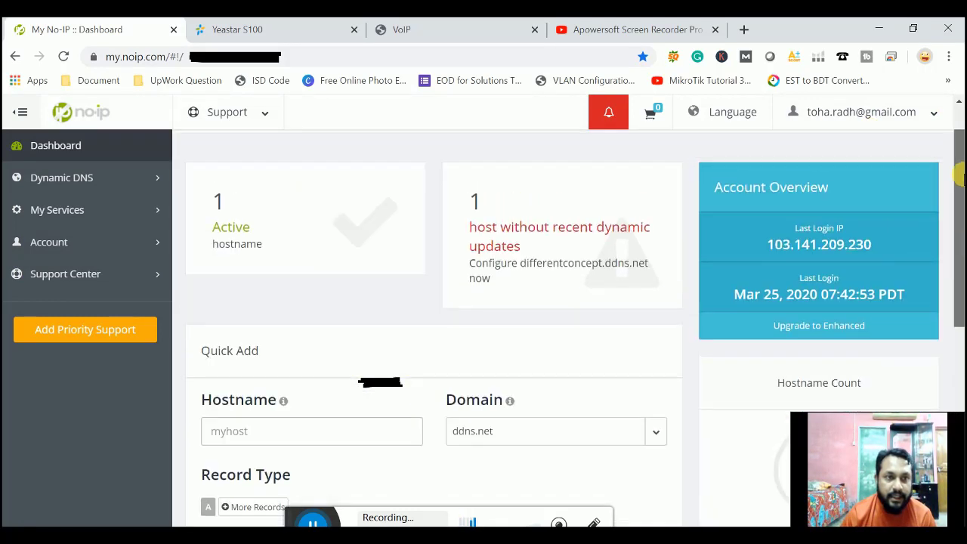
click(105, 192)
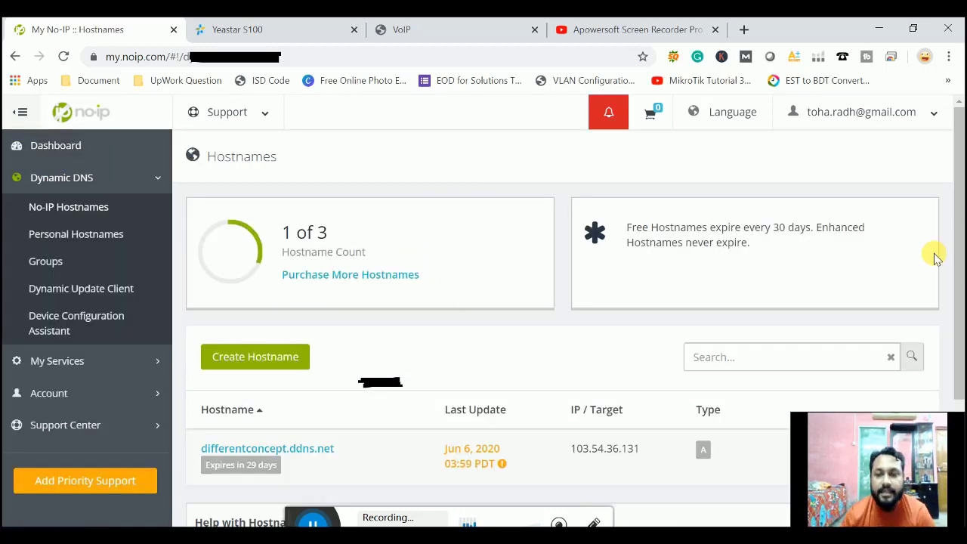
drag(958, 254, 958, 374)
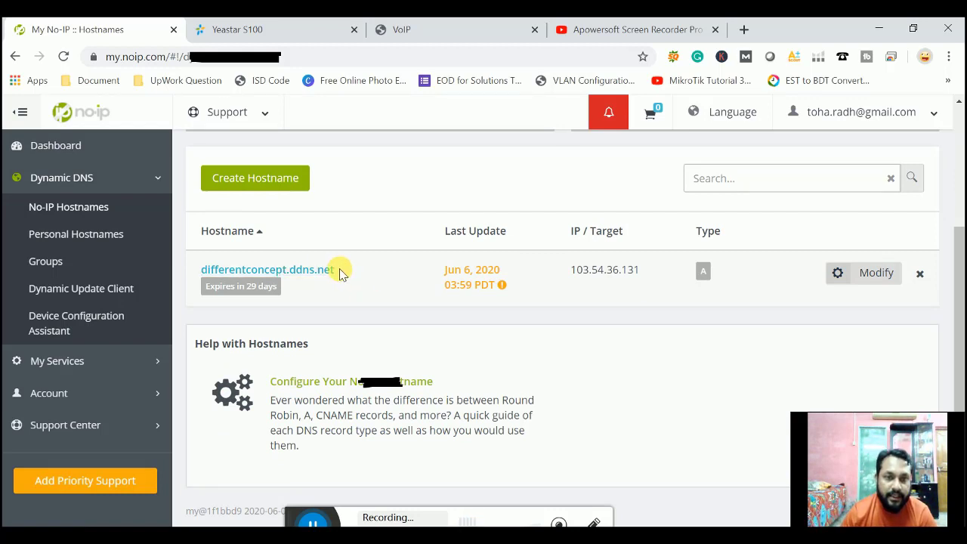
drag(339, 274, 200, 272)
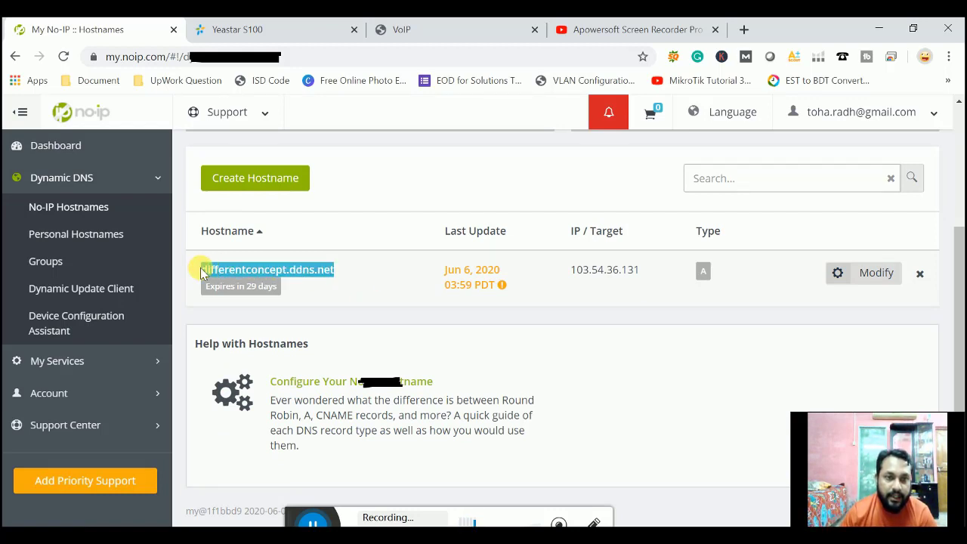
right_click(210, 268)
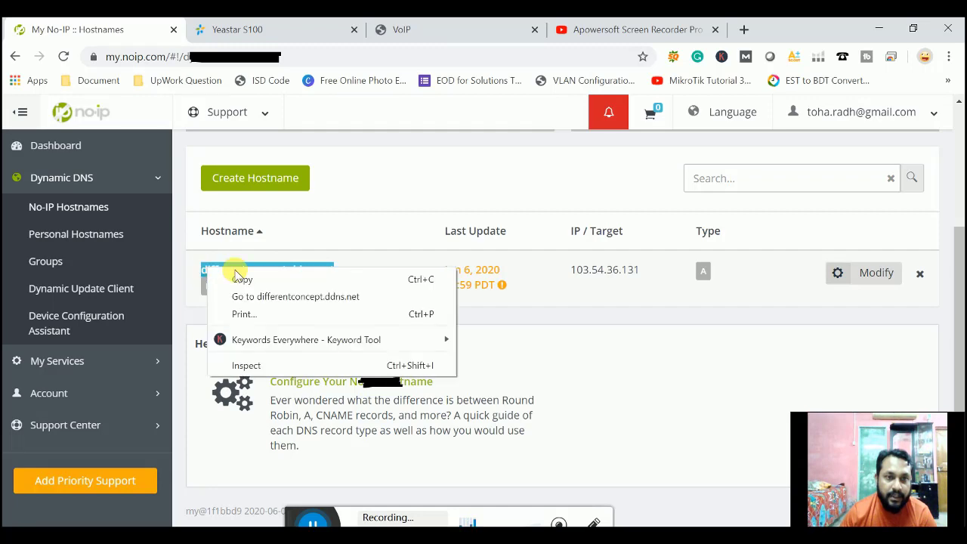
click(675, 398)
scroll(958, 314, up, 2)
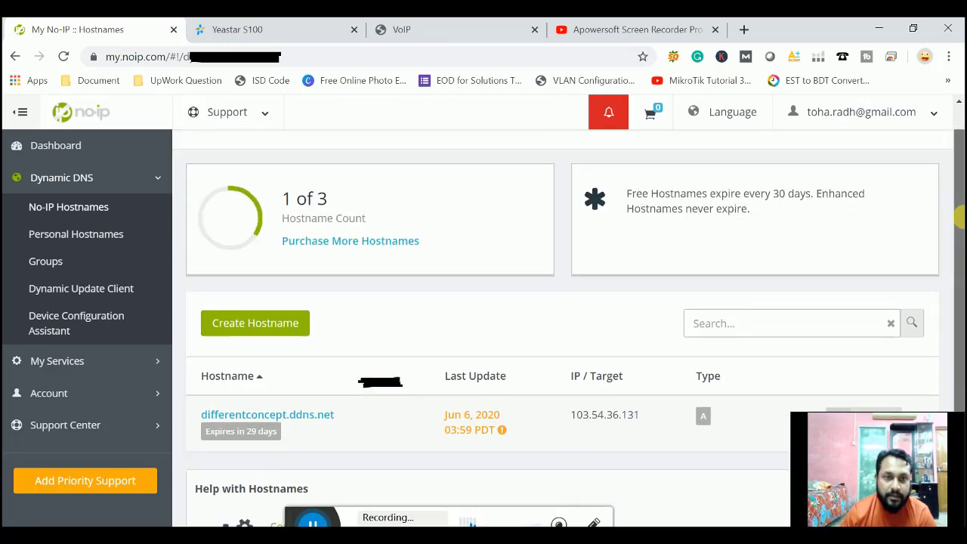
click(227, 328)
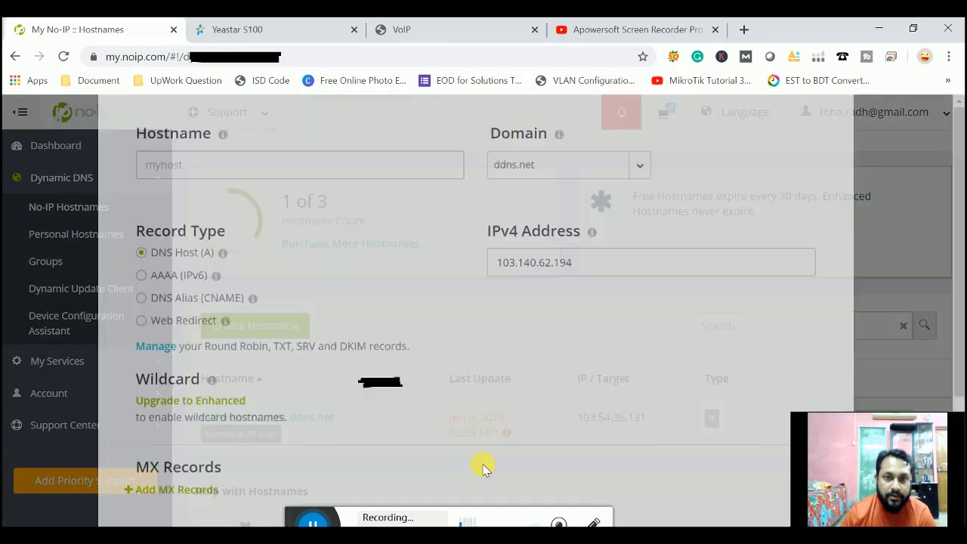
Clear the IPv4 field, accept the suggested hostname ERD-15-16, and keep domain ddns.net
drag(590, 355, 465, 358)
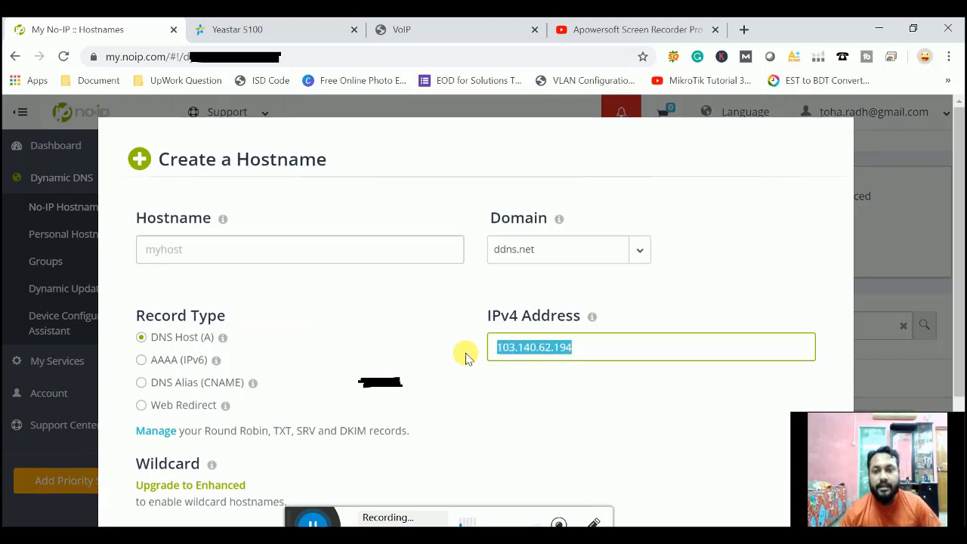
key(BackSpace)
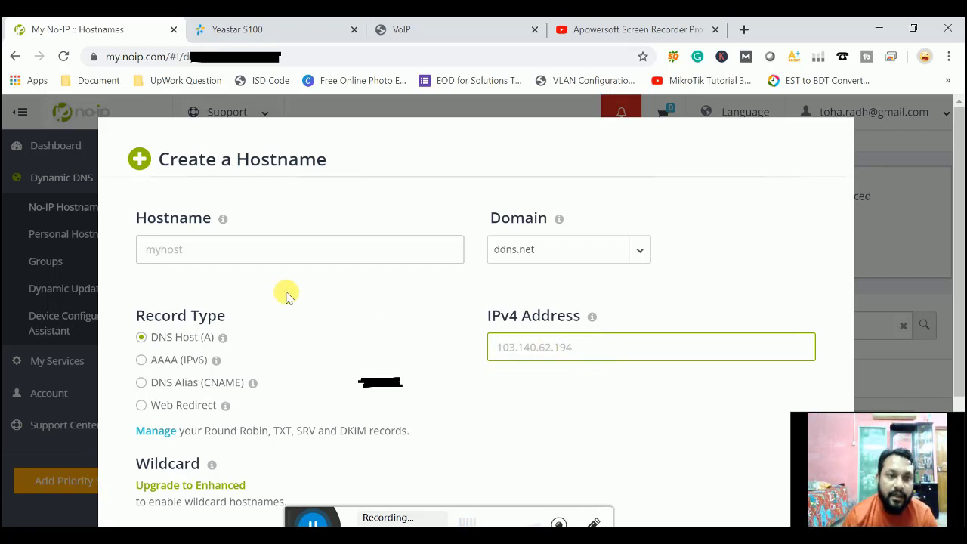
click(235, 260)
key(Down)
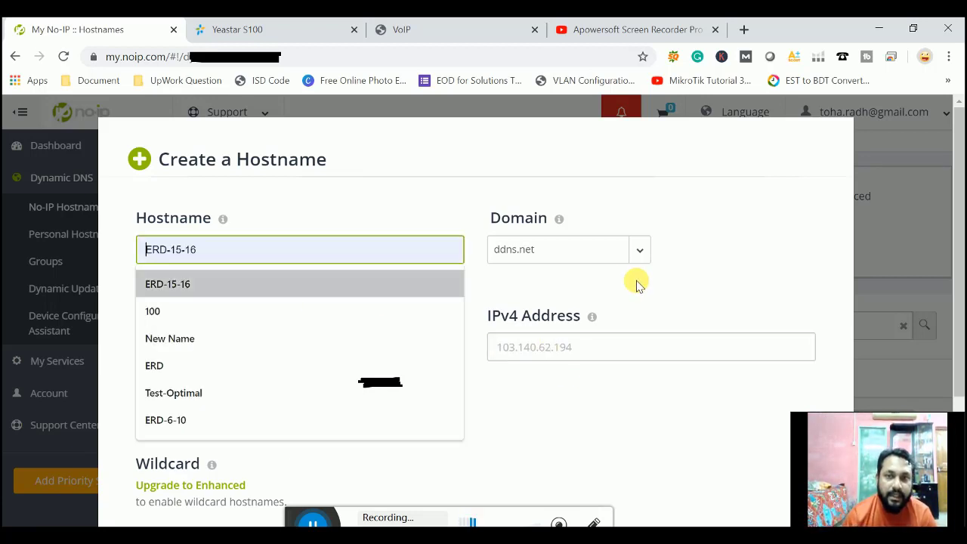
key(Return)
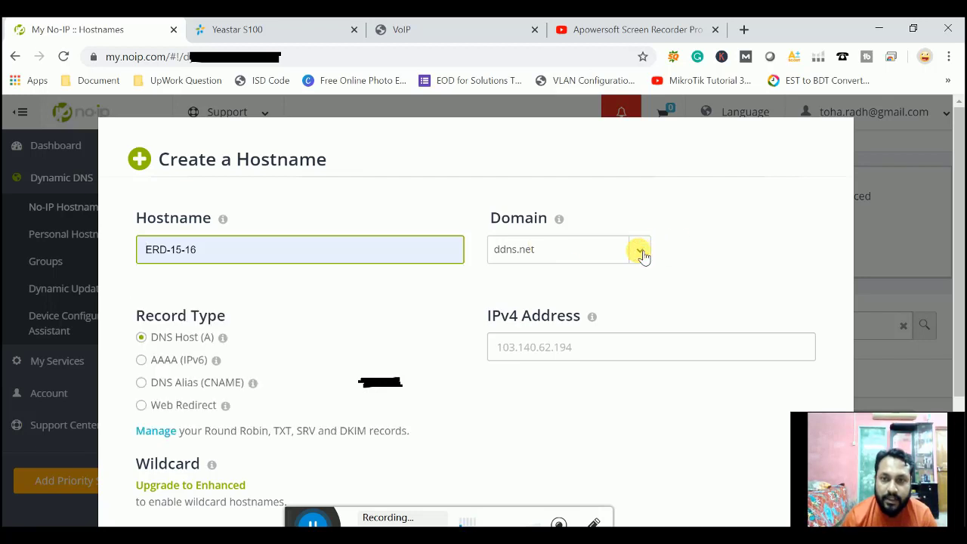
click(640, 256)
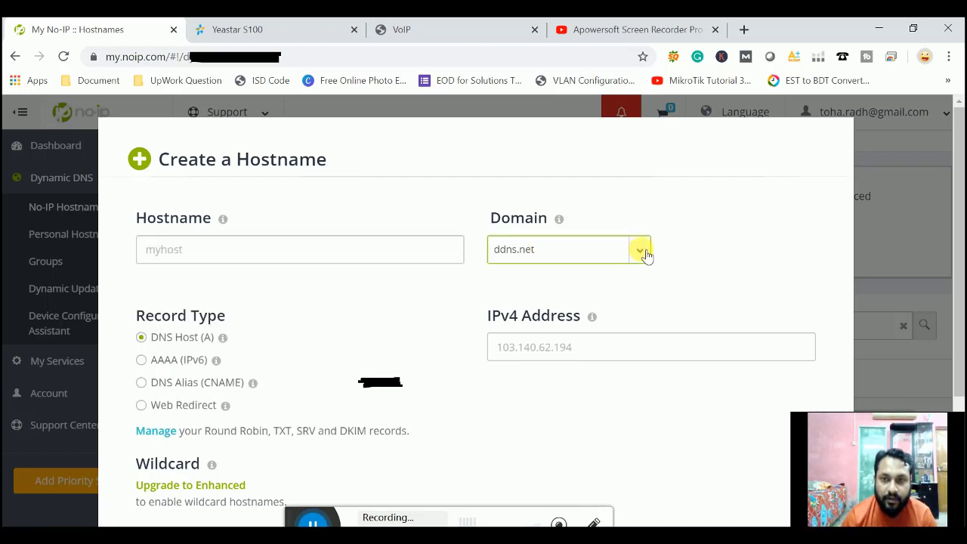
click(645, 256)
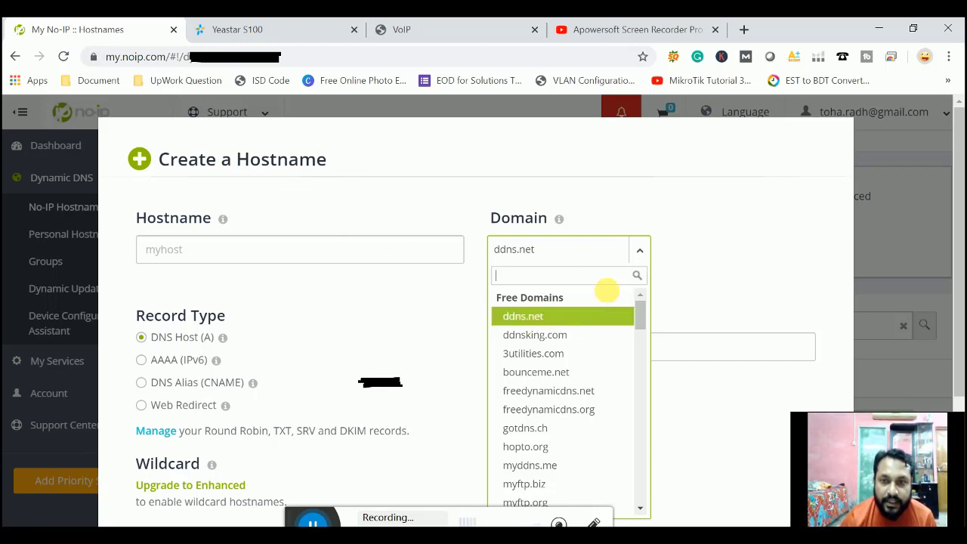
click(569, 250)
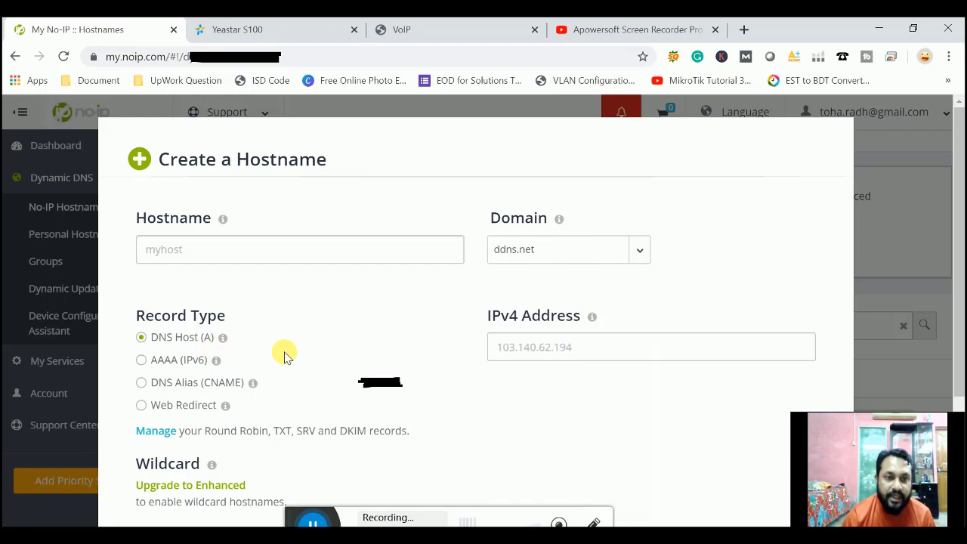
Revisit the IPv4 and Hostname fields, then close the form without creating a hostname
drag(959, 251, 960, 293)
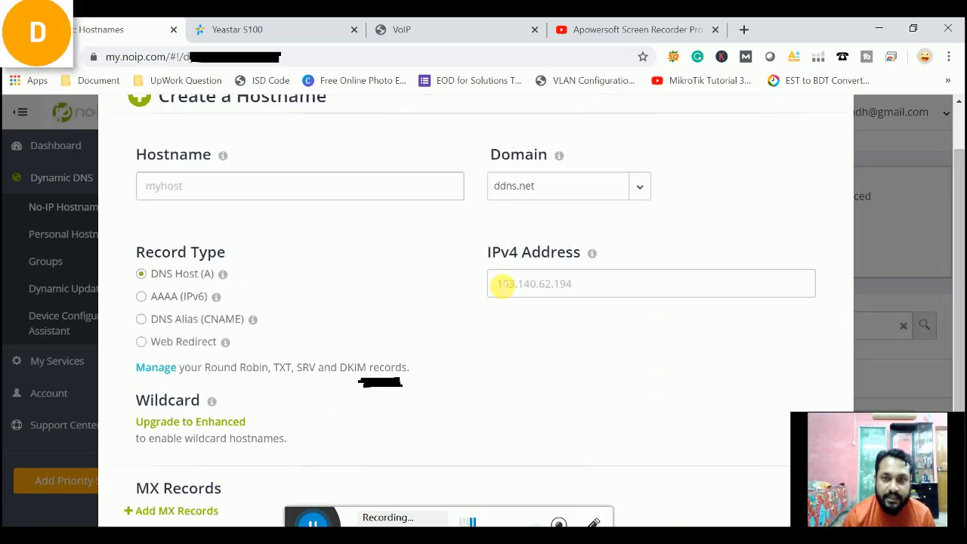
click(501, 283)
scroll(960, 284, up, 1)
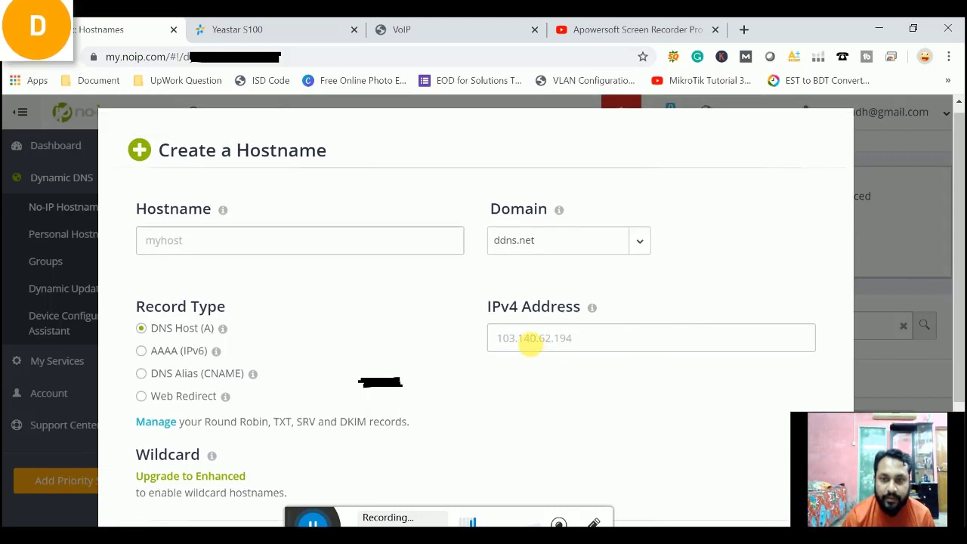
click(535, 338)
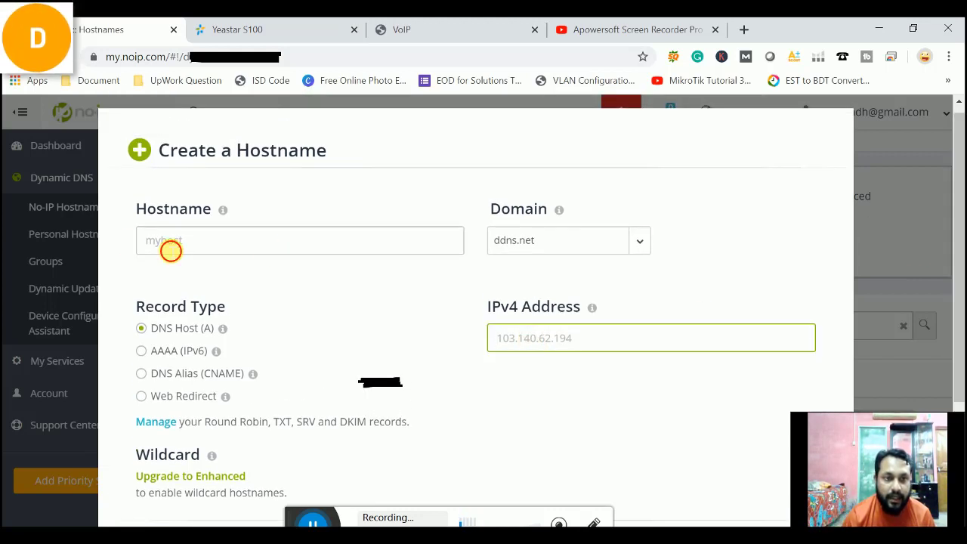
click(171, 246)
click(348, 217)
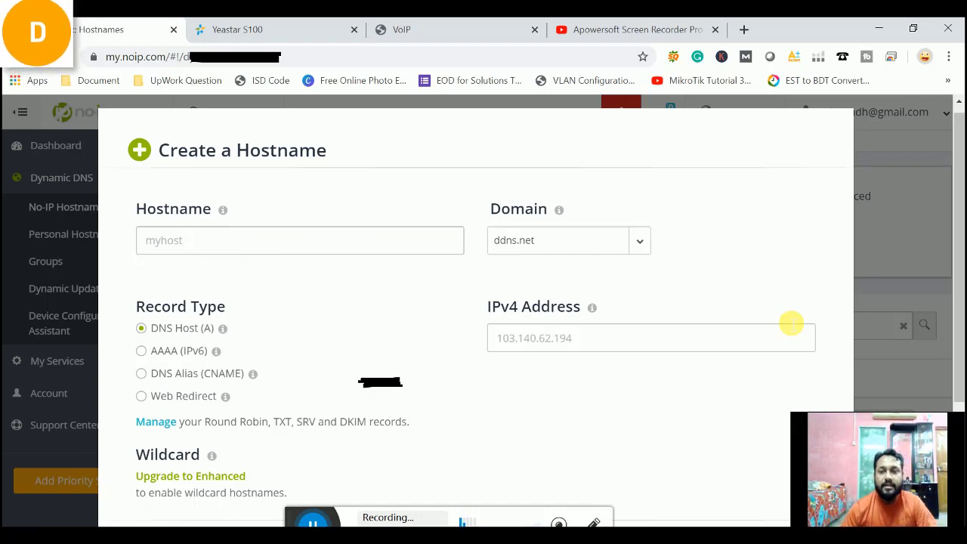
click(846, 227)
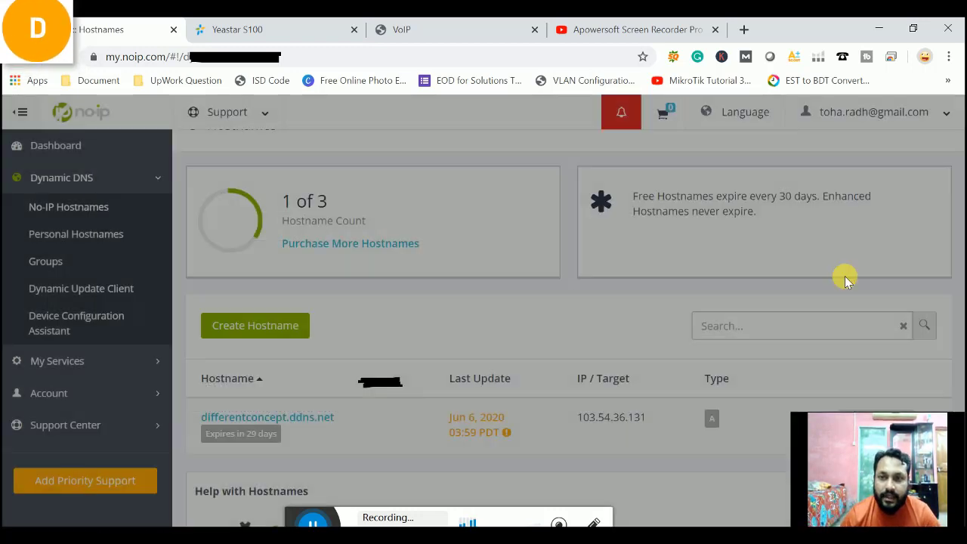
Select the differentconcept.ddns.net hostname text and open a new empty browser tab
scroll(959, 296, down, 1)
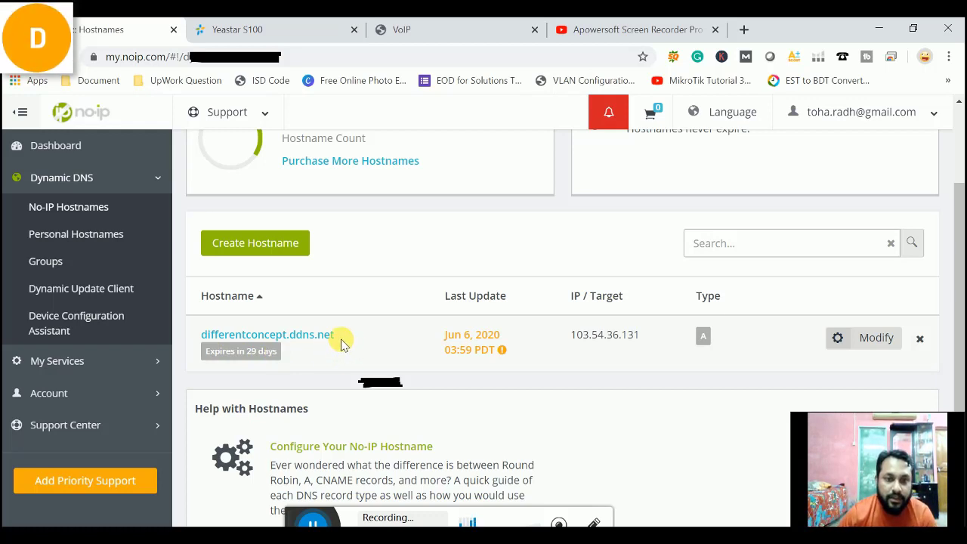
drag(341, 341, 205, 342)
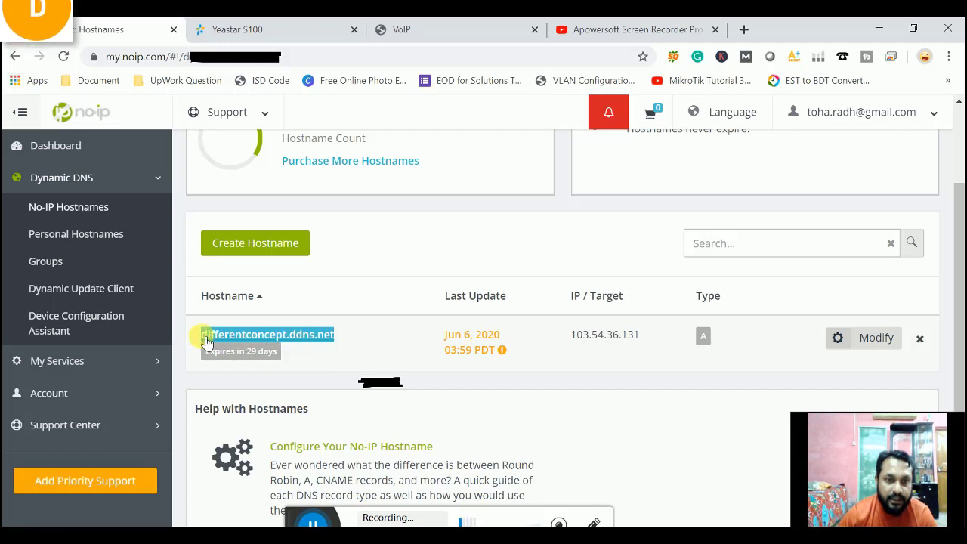
click(744, 29)
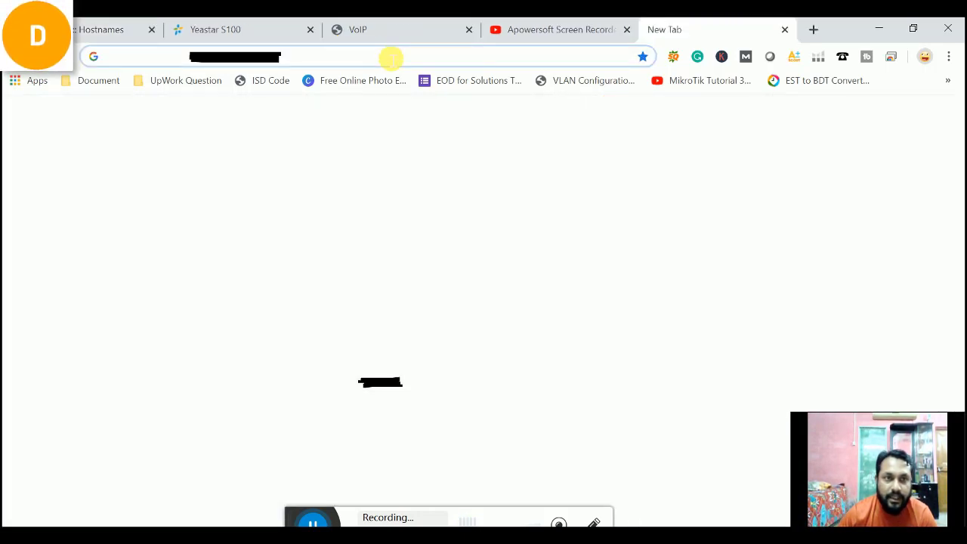
click(390, 57)
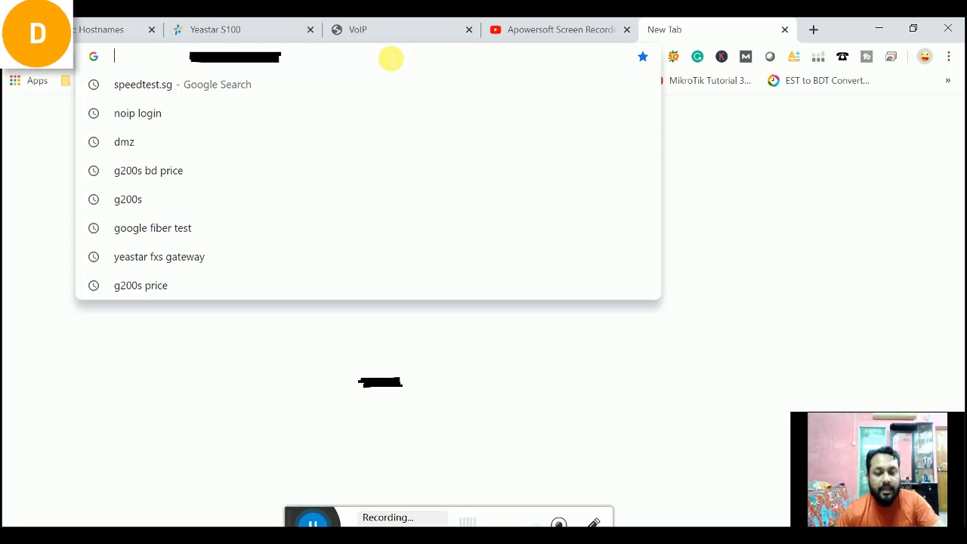
Load differentconcept.ddns.net in the new tab, reloading until the Yeastar login page appears
key(ctrl+v)
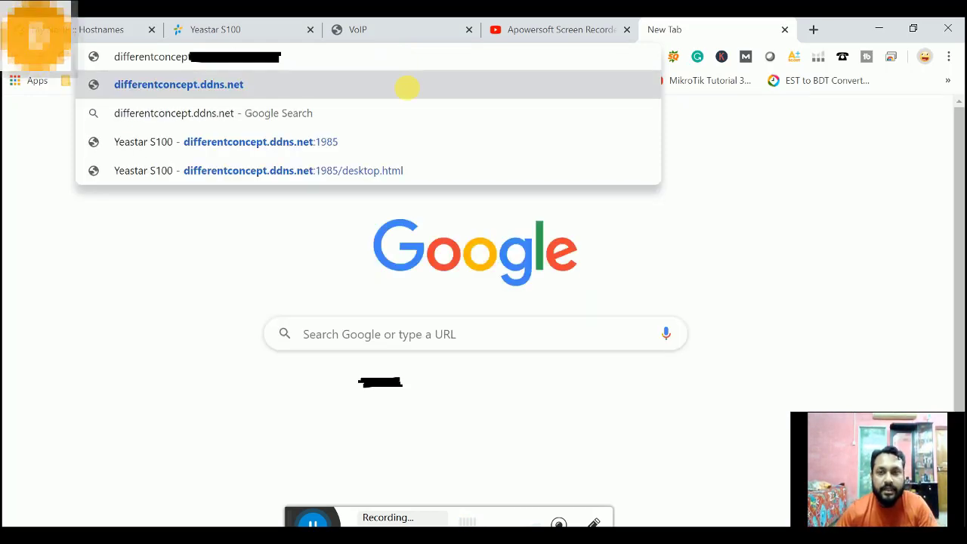
click(440, 132)
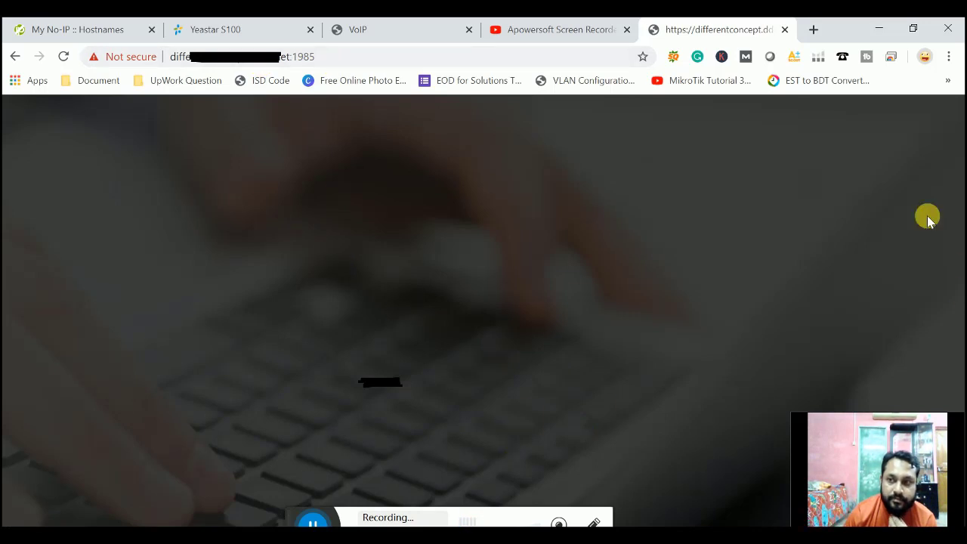
click(63, 56)
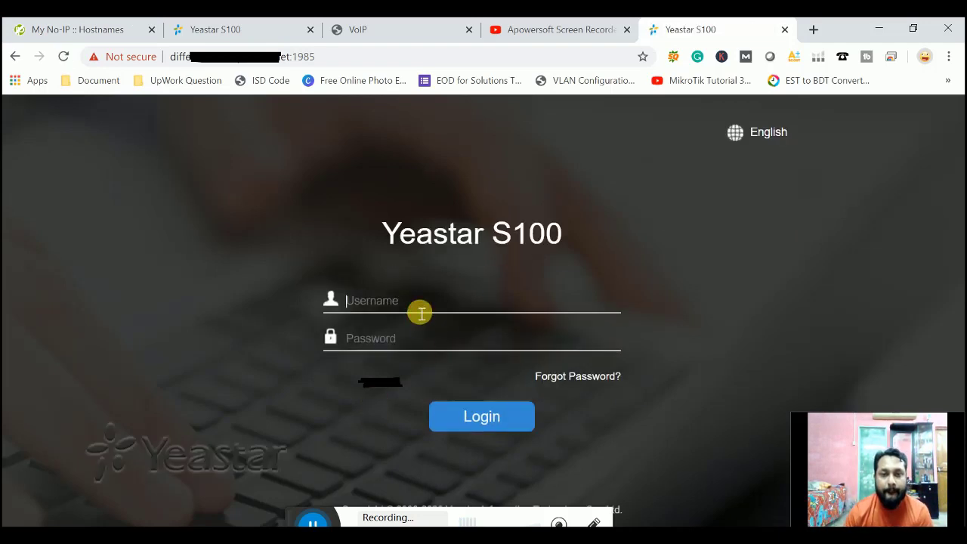
click(491, 296)
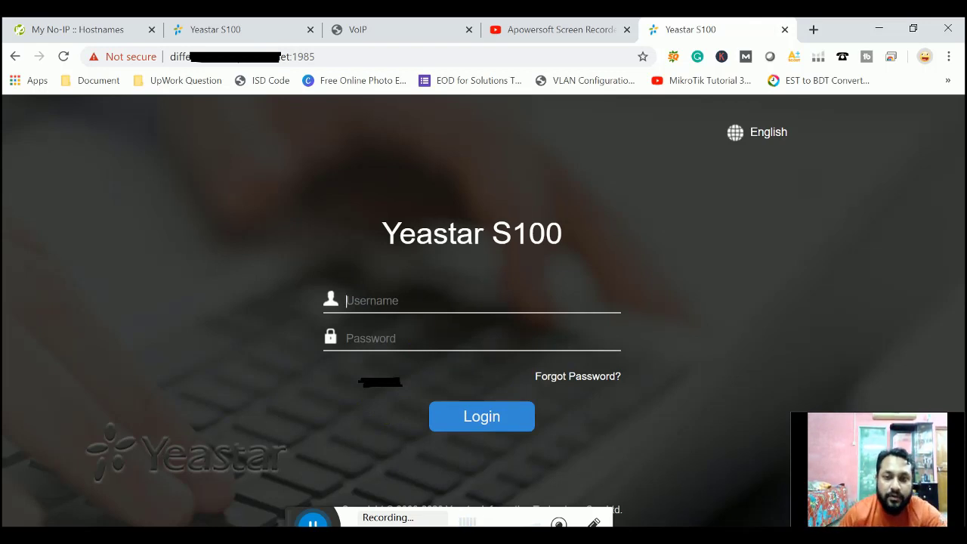
click(588, 523)
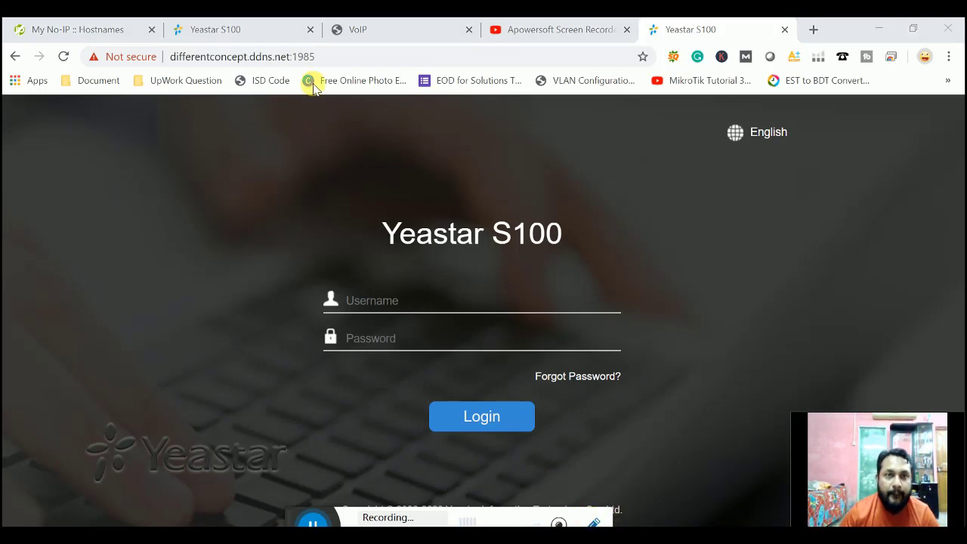
Copy the hostname differentconcept.ddns.net from the address bar and return to the phone's SIP page
drag(322, 58, 140, 58)
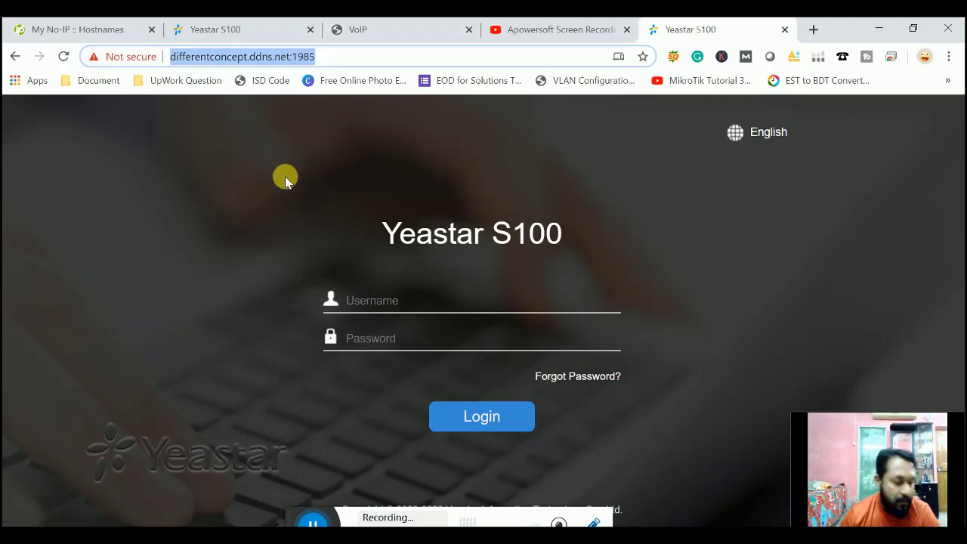
click(389, 308)
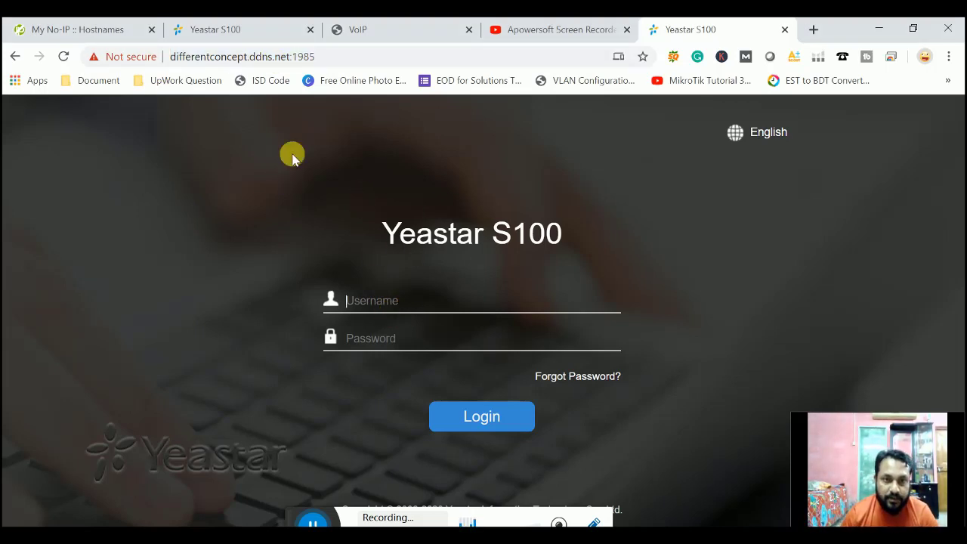
drag(291, 59, 171, 59)
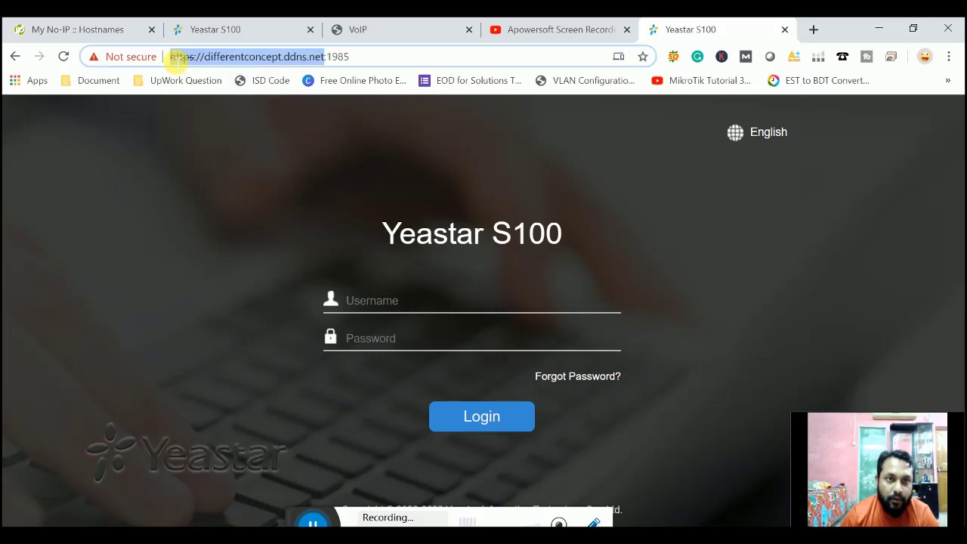
right_click(172, 58)
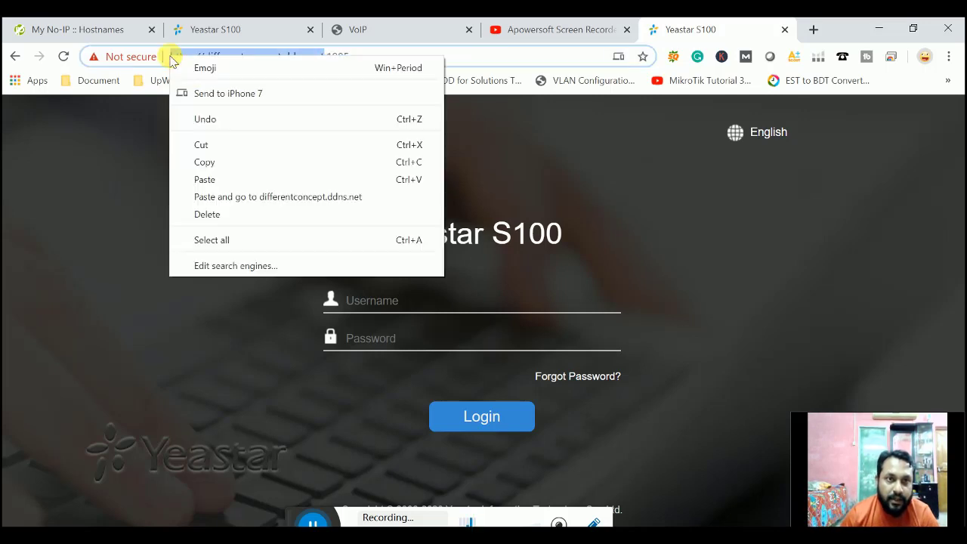
click(214, 161)
click(346, 29)
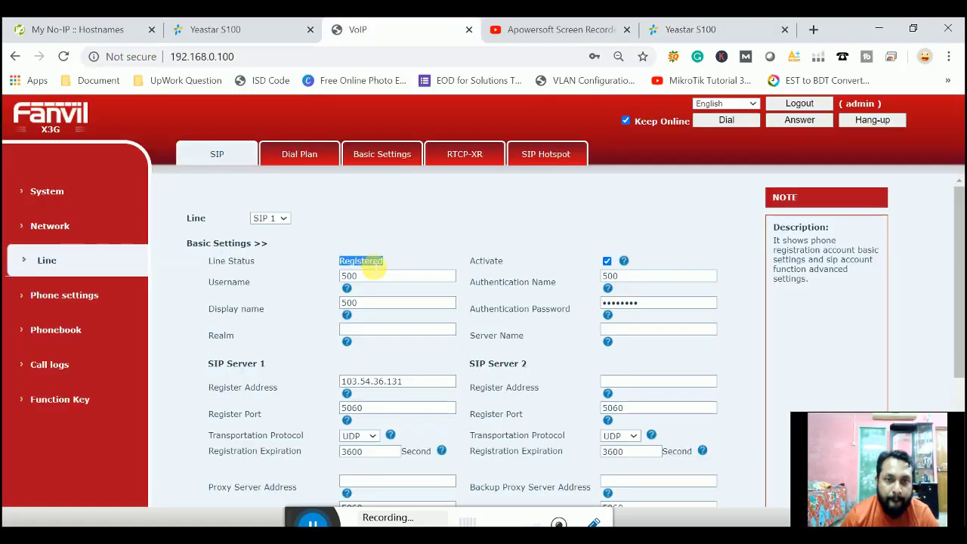
Replace the SIP Server 1 register address 103.54.36.131 with differentconcept.ddns.net and apply
drag(402, 382, 216, 378)
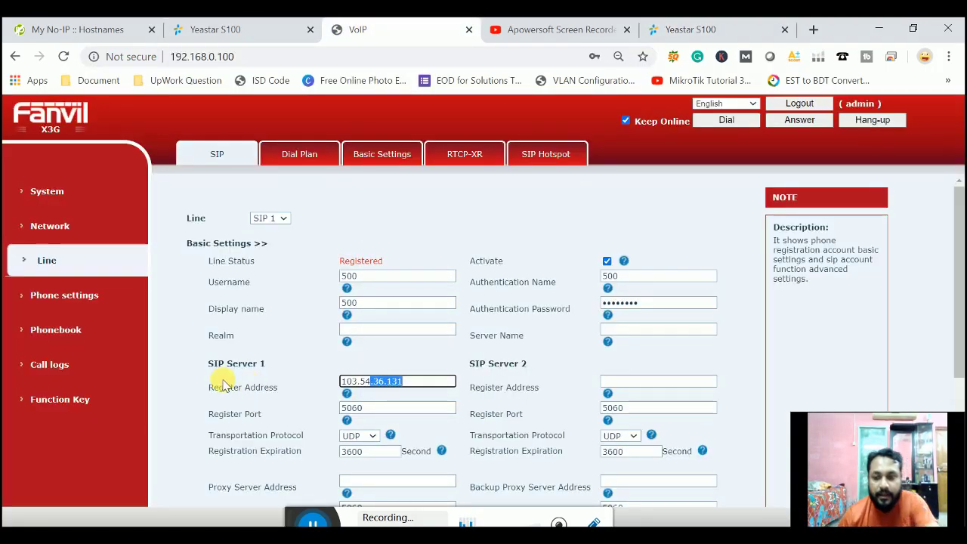
key(BackSpace)
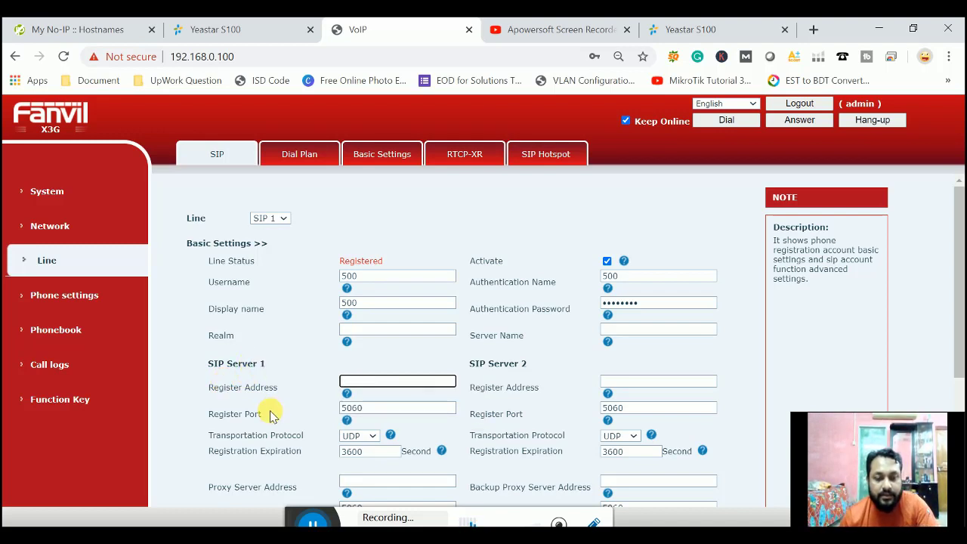
key(ctrl+v)
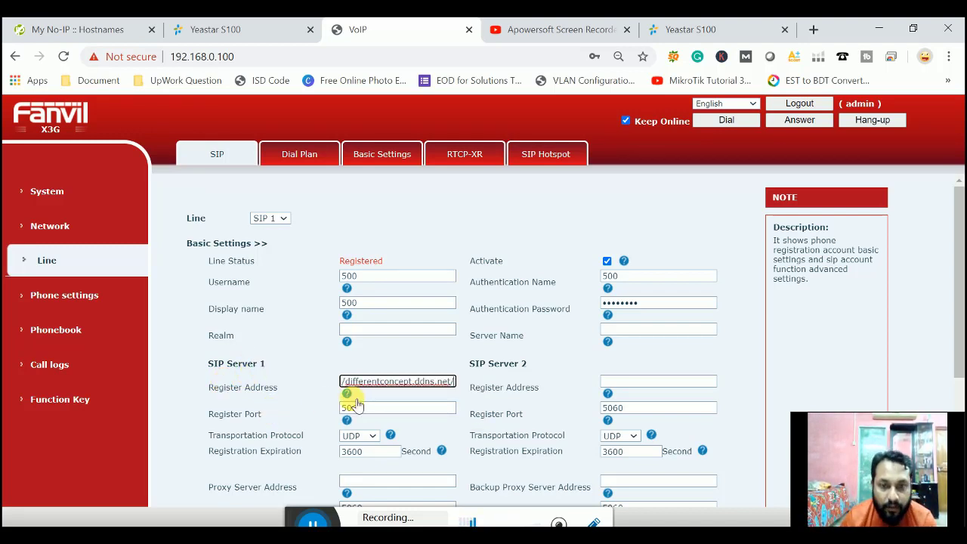
key(BackSpace)
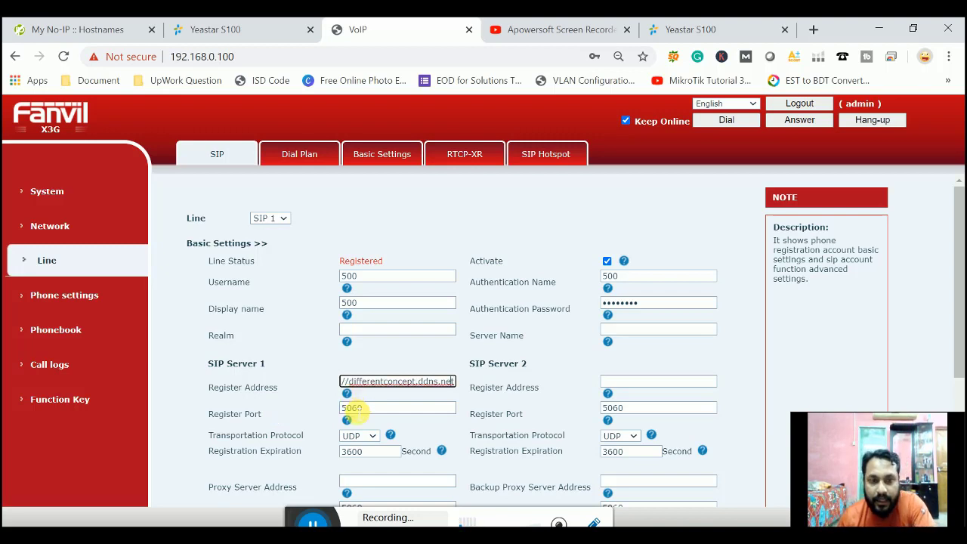
key(Left)
key(Left)
key(Left)
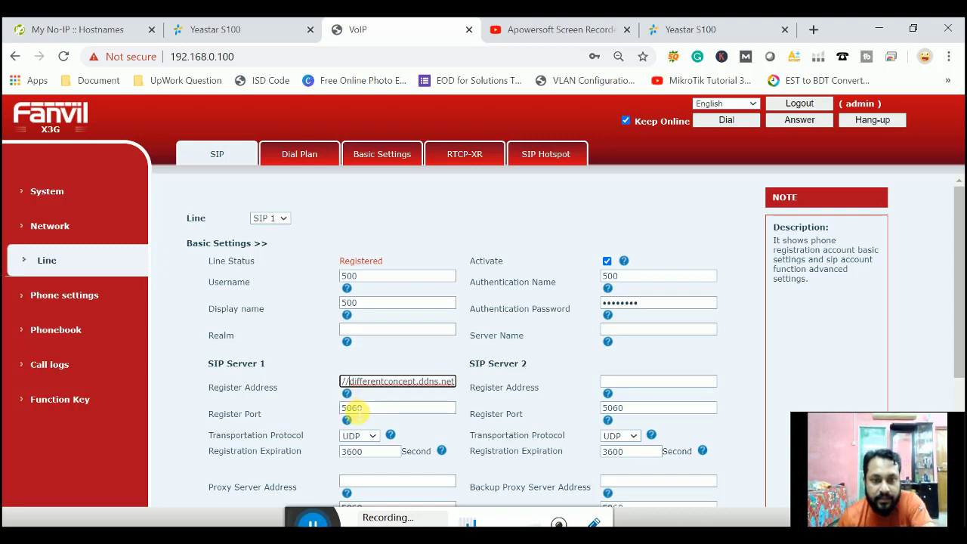
key(Delete)
key(Delete)
key(BackSpace)
key(BackSpace)
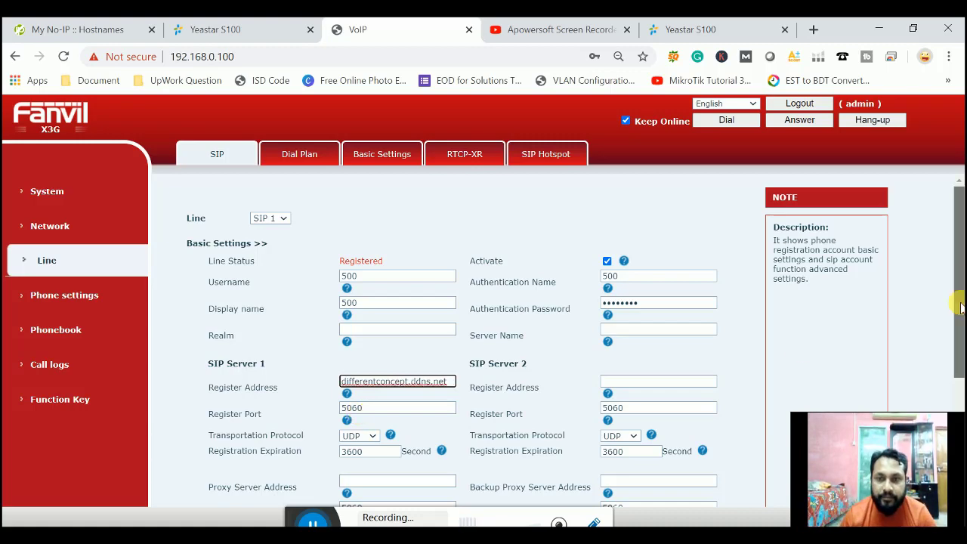
drag(957, 288, 955, 405)
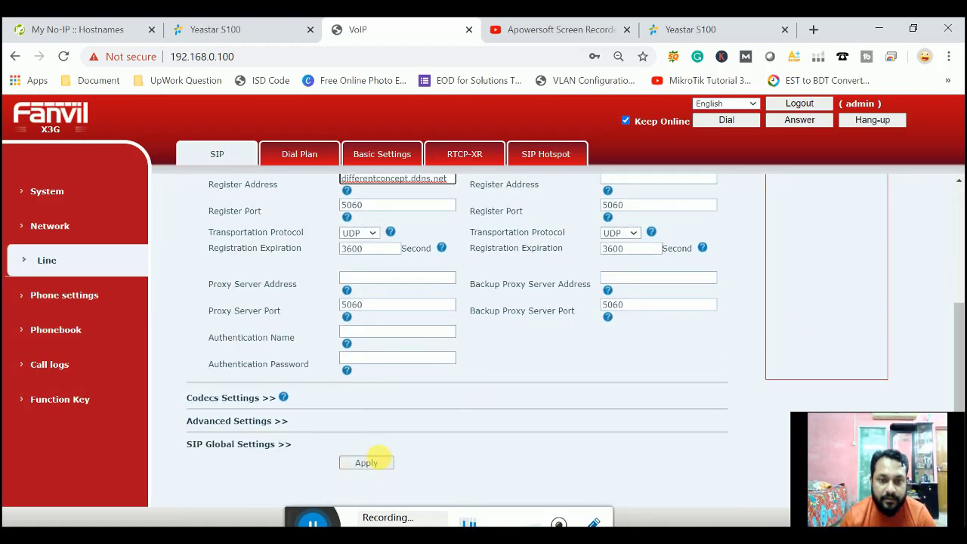
click(366, 463)
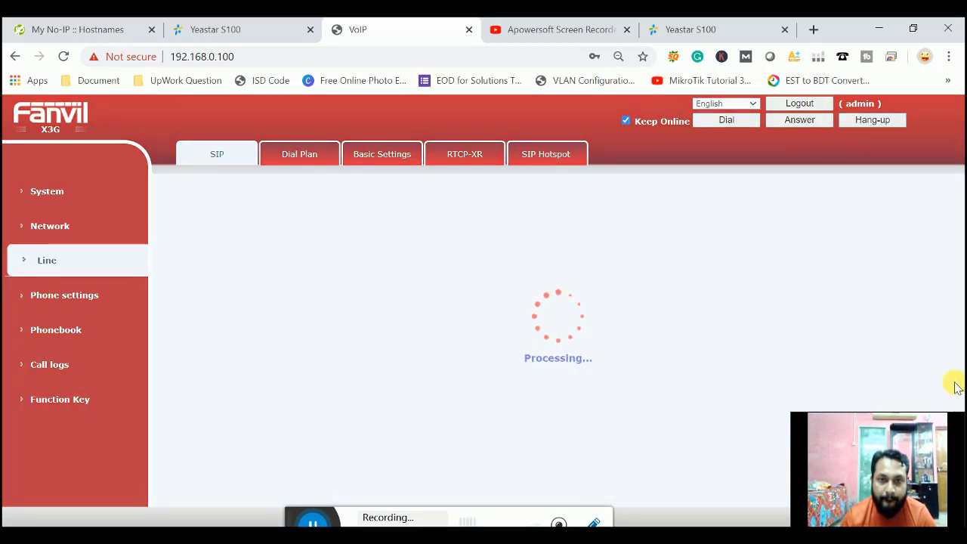
Verify the saved register address differentconcept.ddns.net and the line's Registered status
double_click(389, 275)
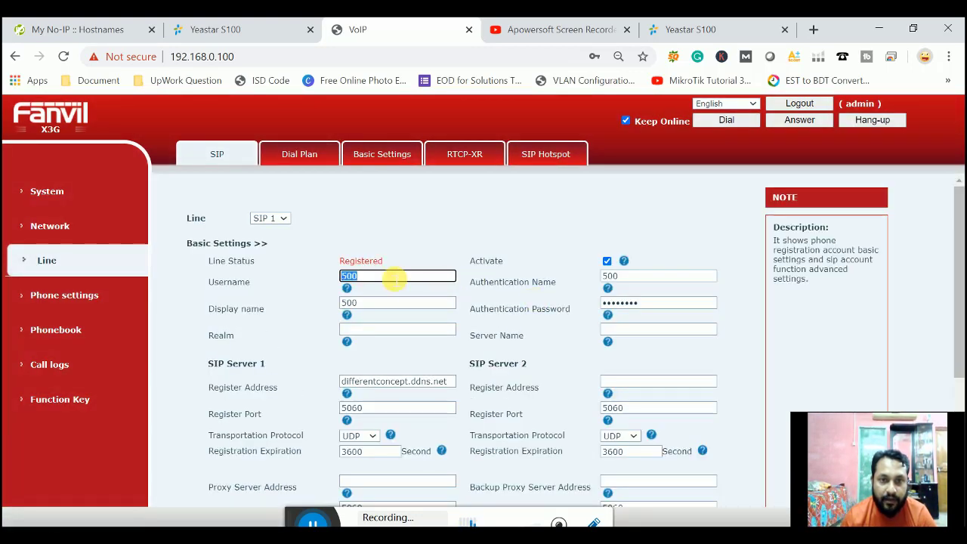
drag(388, 275, 315, 325)
drag(342, 382, 473, 382)
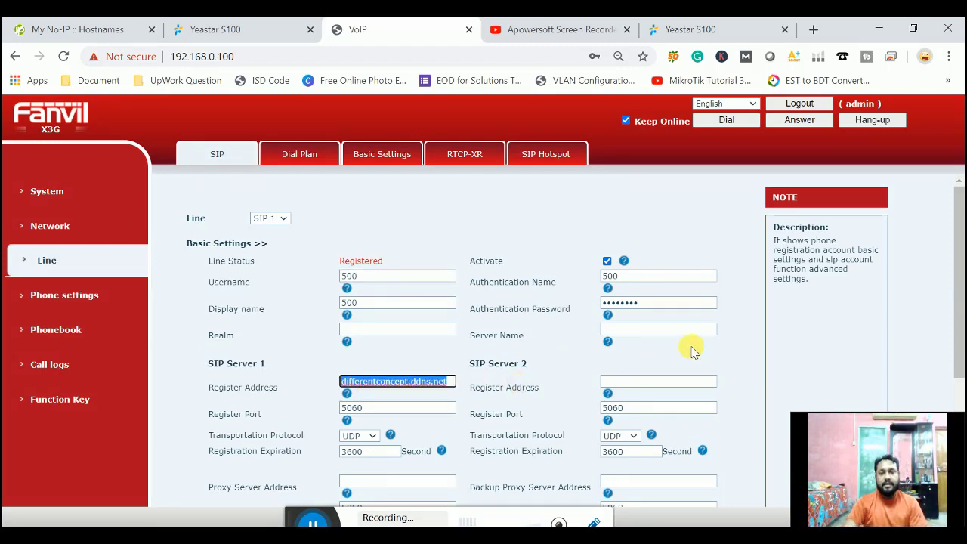
click(791, 344)
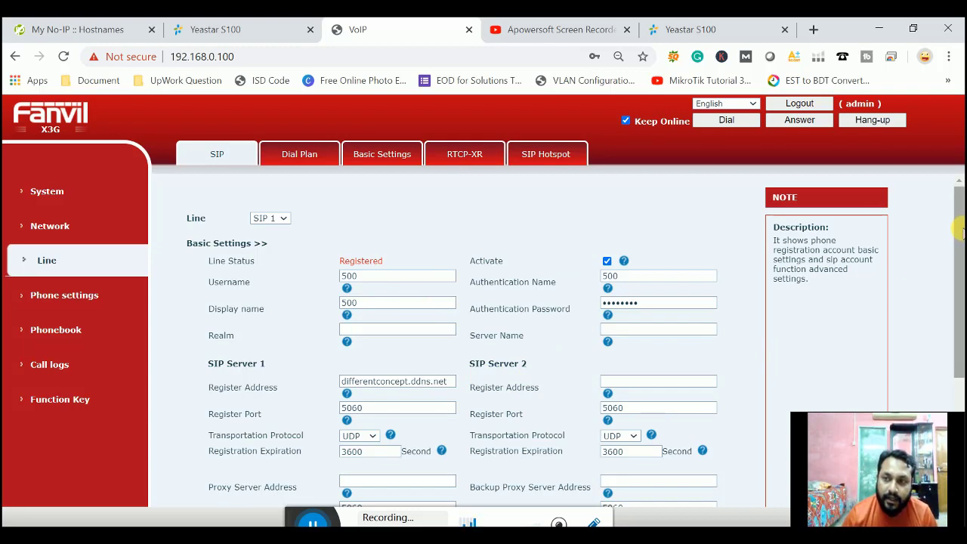
scroll(954, 268, down, 2)
scroll(953, 268, up, 2)
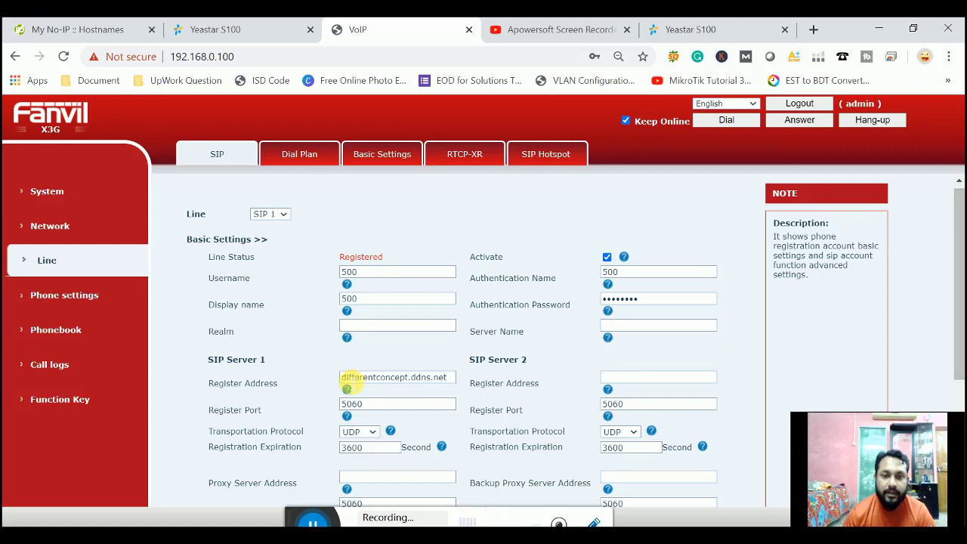
drag(342, 378, 458, 378)
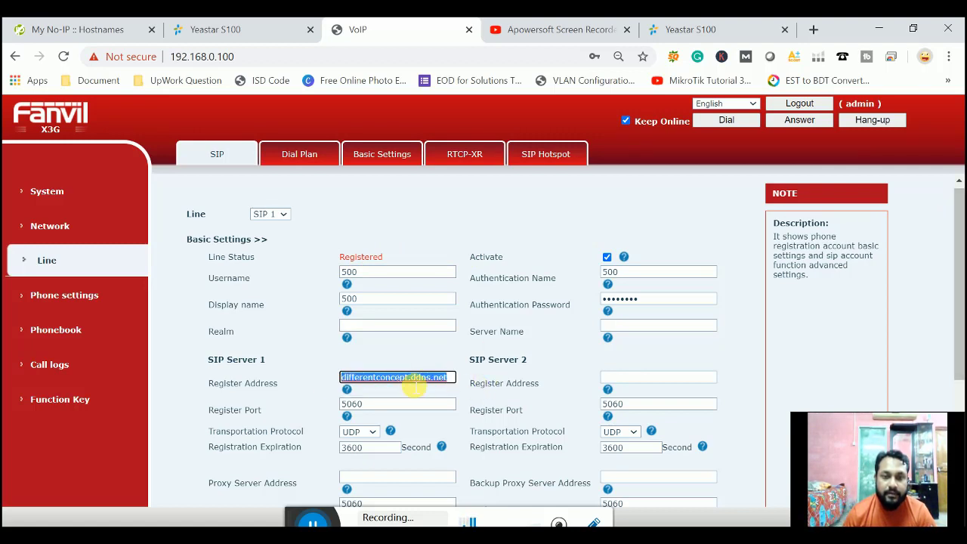
click(446, 381)
drag(448, 379, 297, 385)
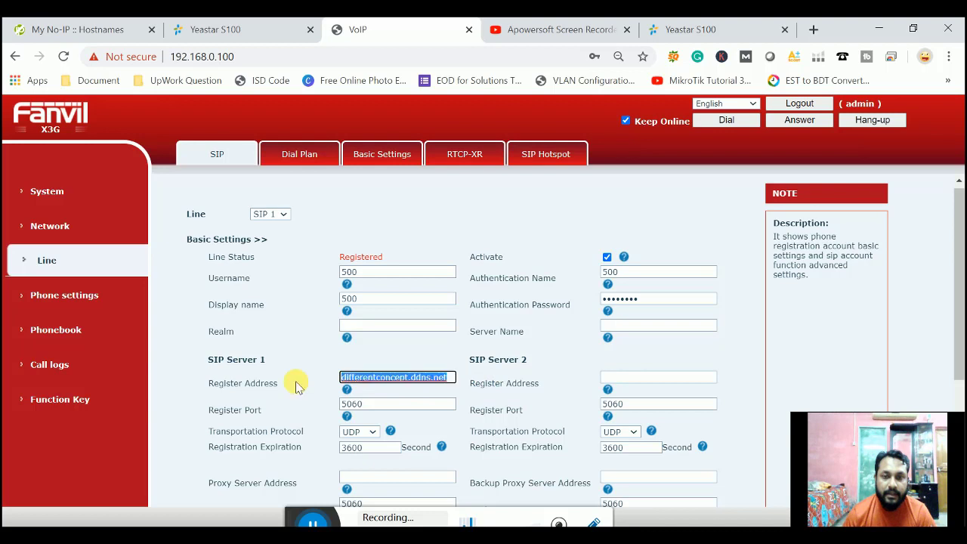
Reload the PBX page at differentconcept.ddns.net:1985 and log in with the admin username and password
click(102, 27)
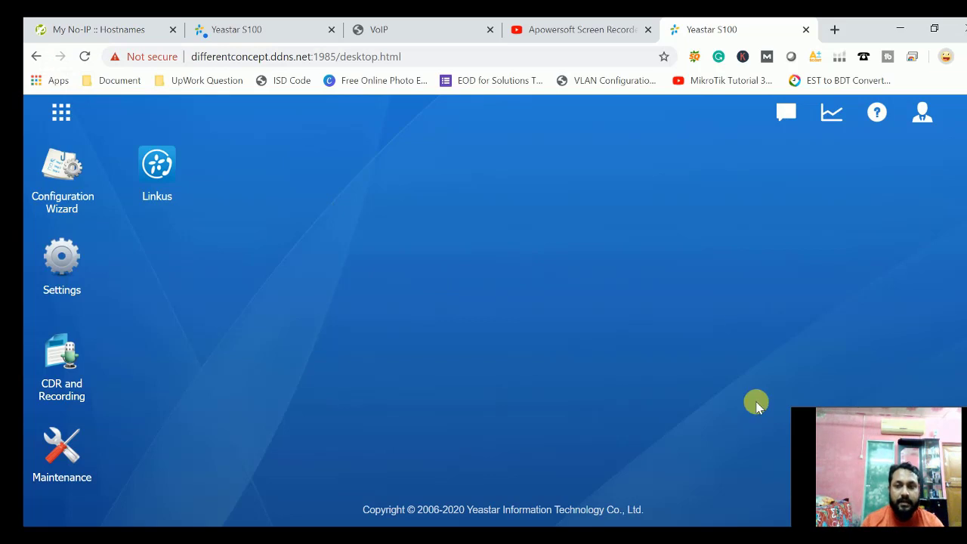
click(83, 54)
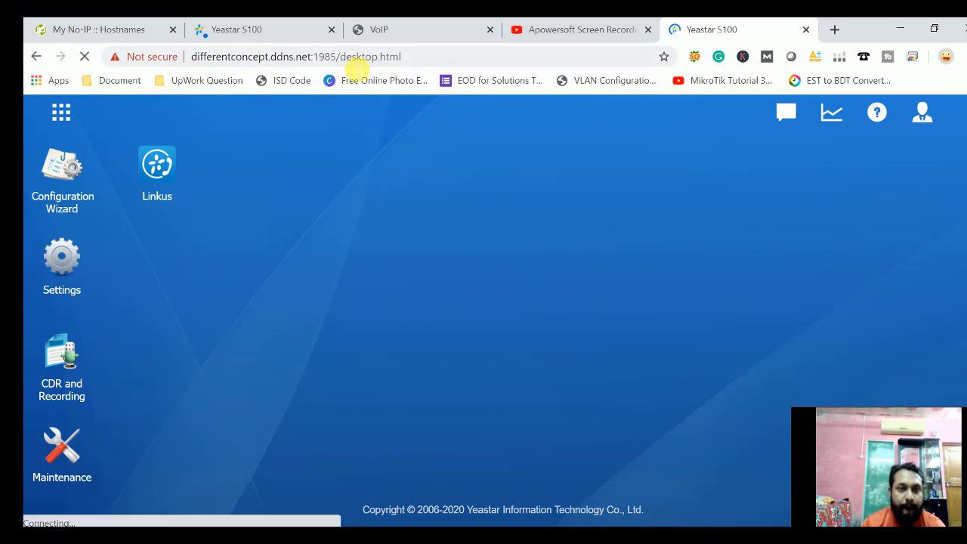
click(322, 58)
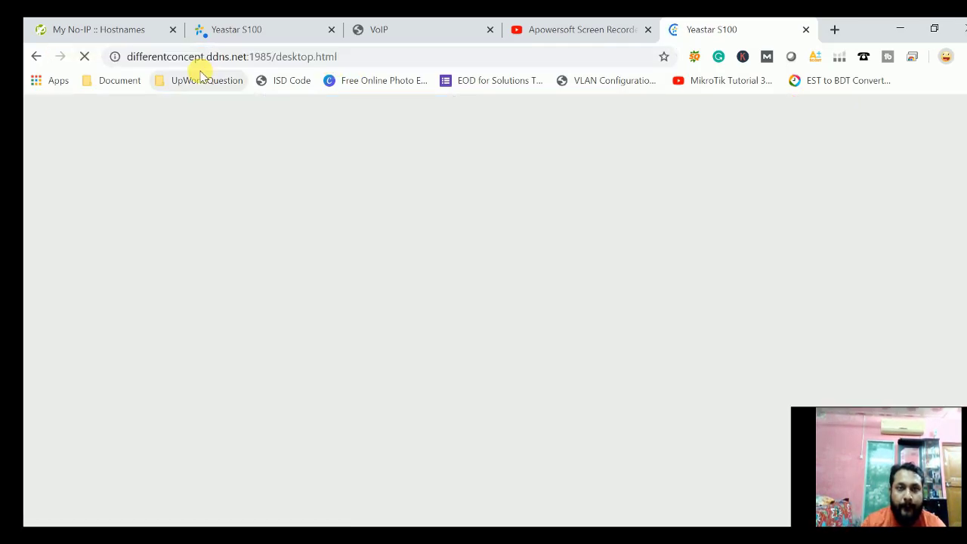
click(493, 155)
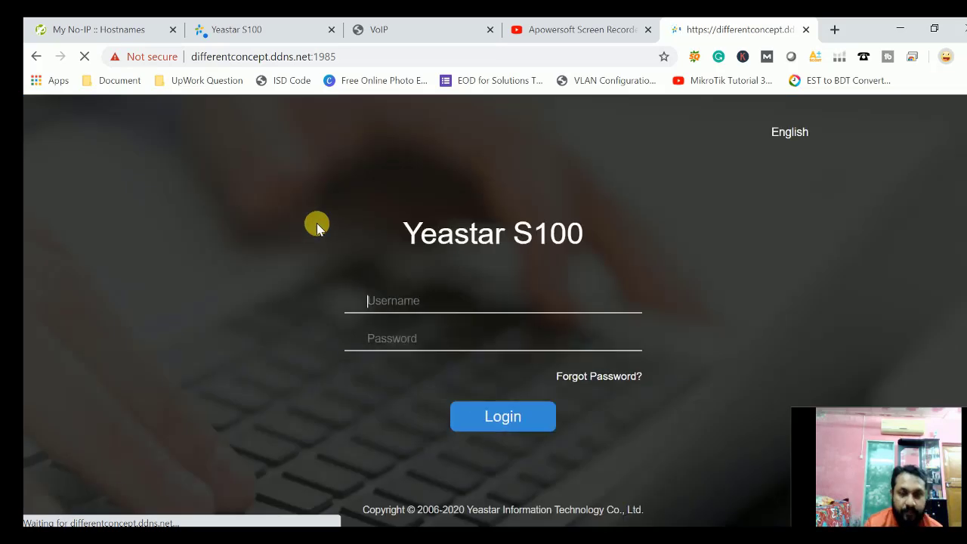
text(admin)
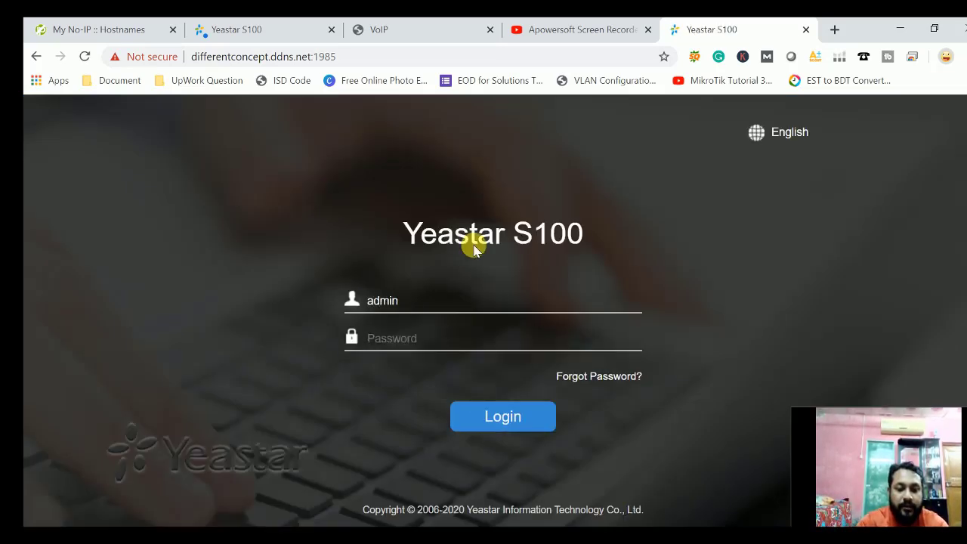
key(Tab)
text(pa)
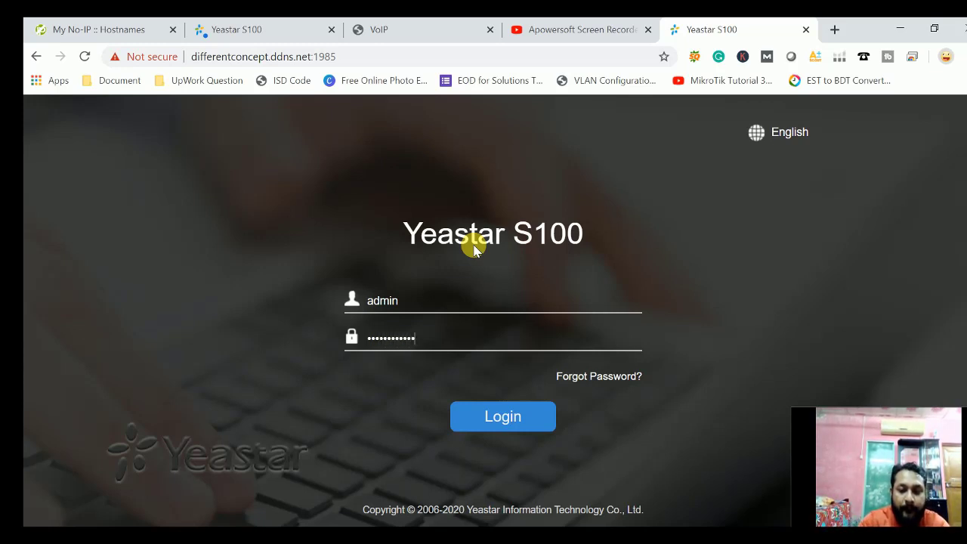
key(Return)
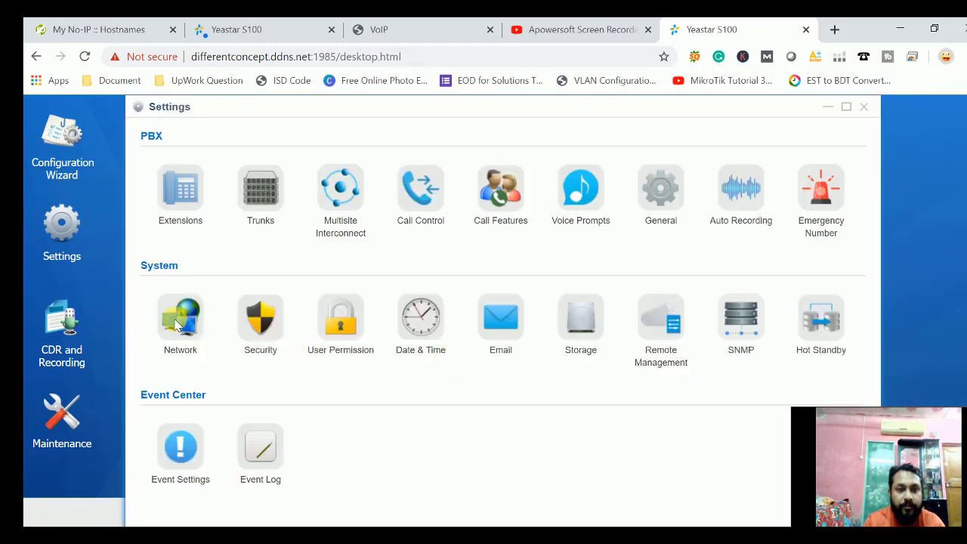
Open Network DDNS settings, check them against the No-IP hostname, then return to the public-IP PBX tab
click(177, 325)
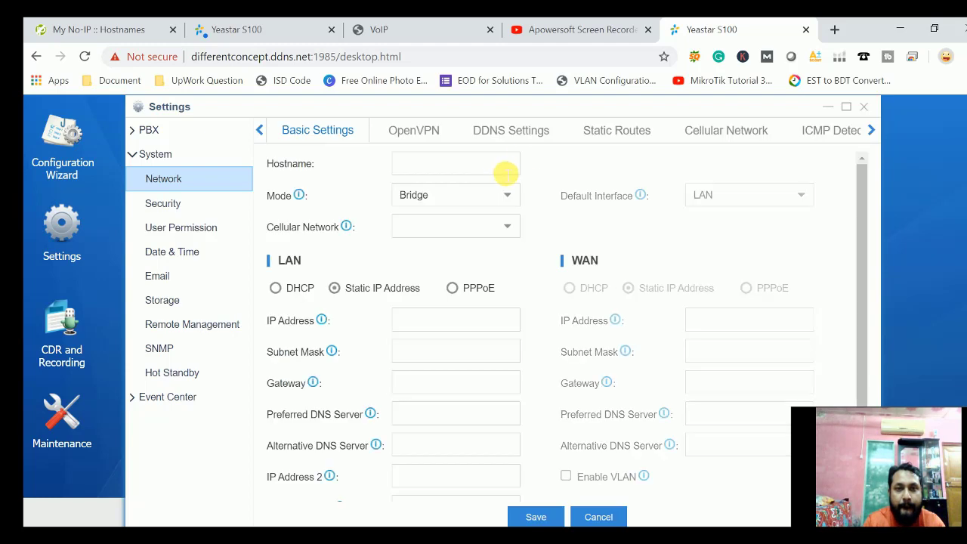
click(516, 136)
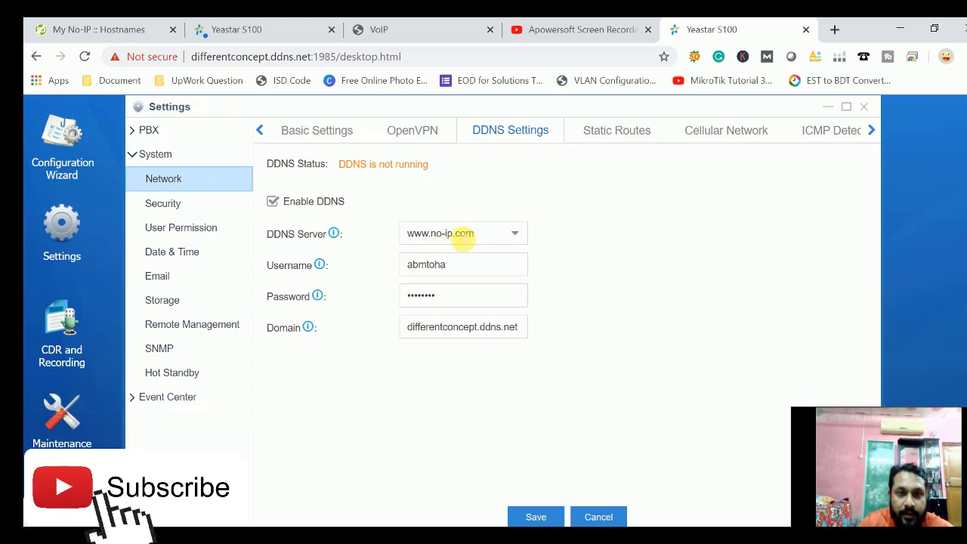
click(113, 30)
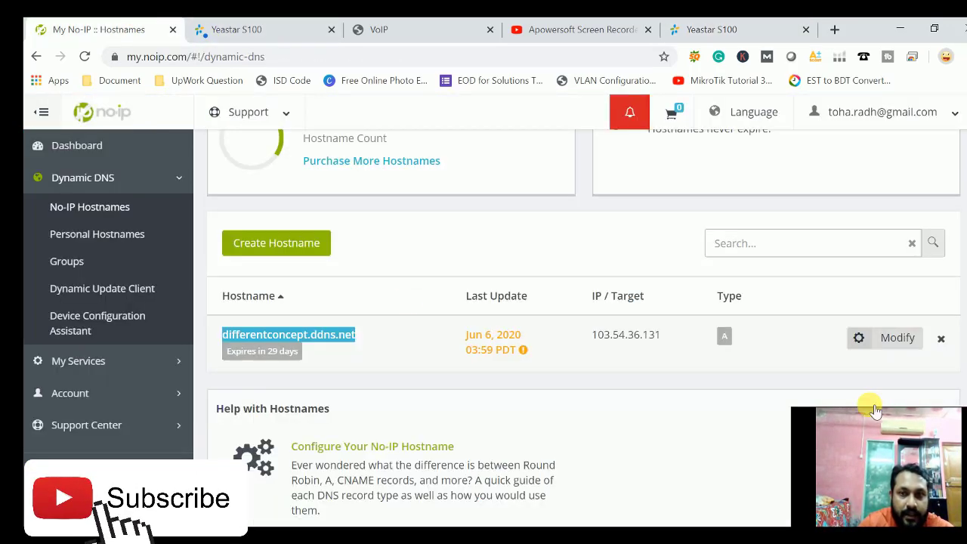
scroll(874, 411, up, 2)
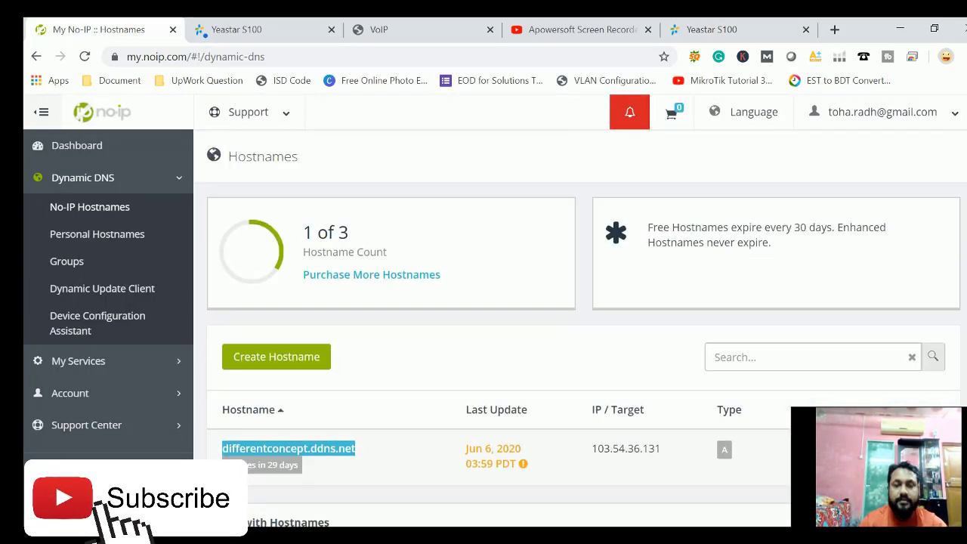
scroll(959, 310, down, 1)
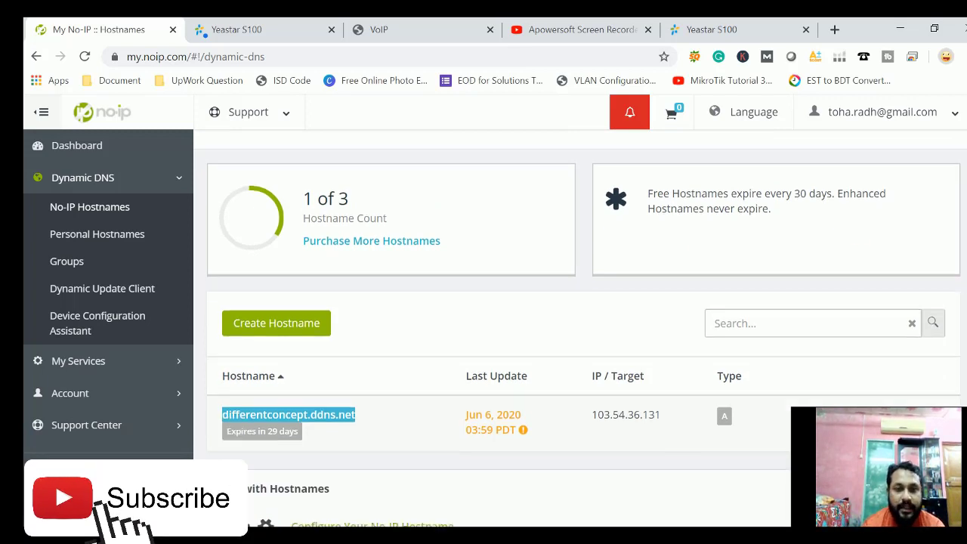
scroll(922, 323, down, 1)
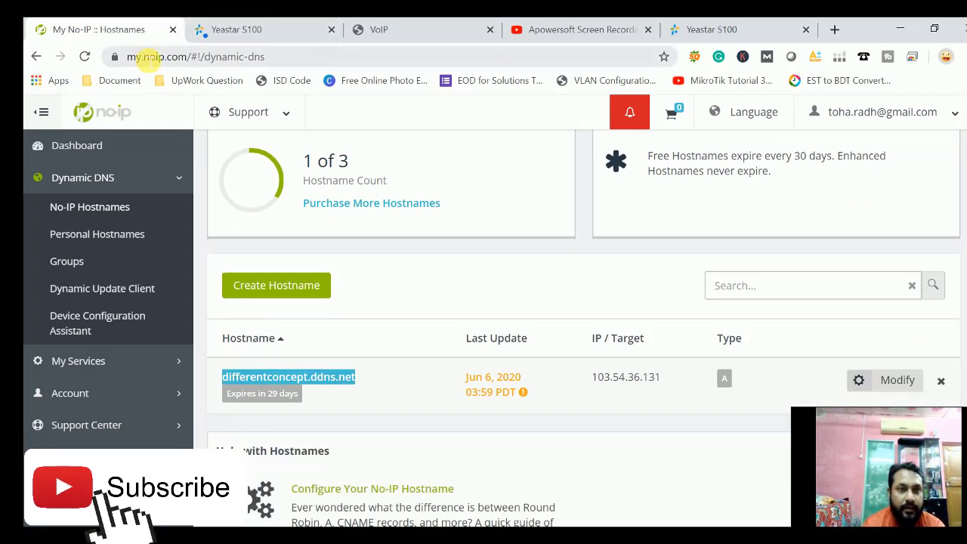
click(240, 30)
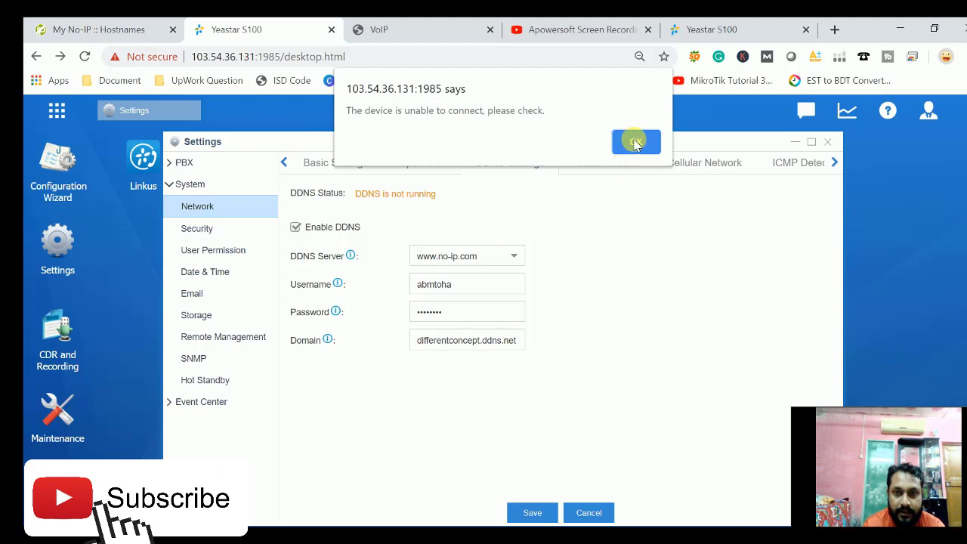
Dismiss the unable-to-connect alert, close the IP-address PBX tab, and close the Settings window
click(636, 144)
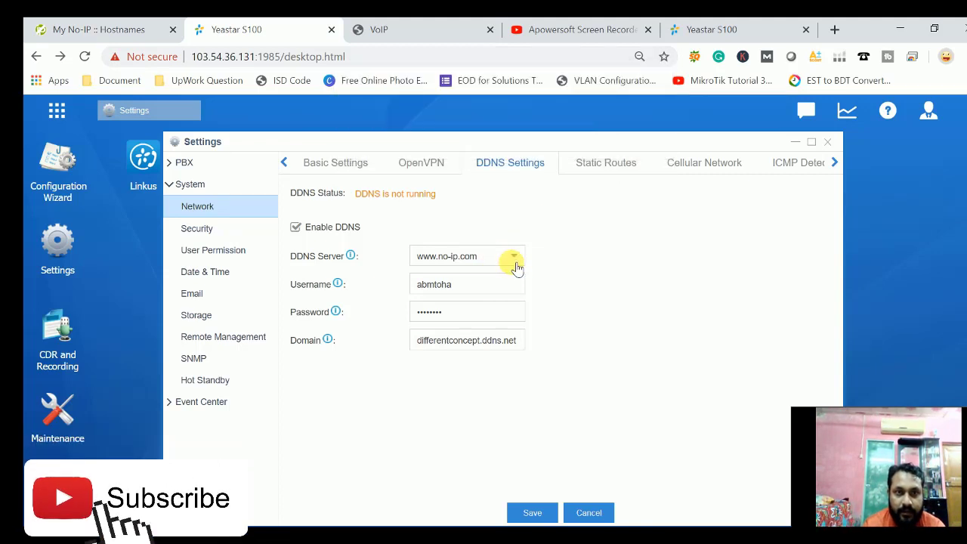
click(683, 29)
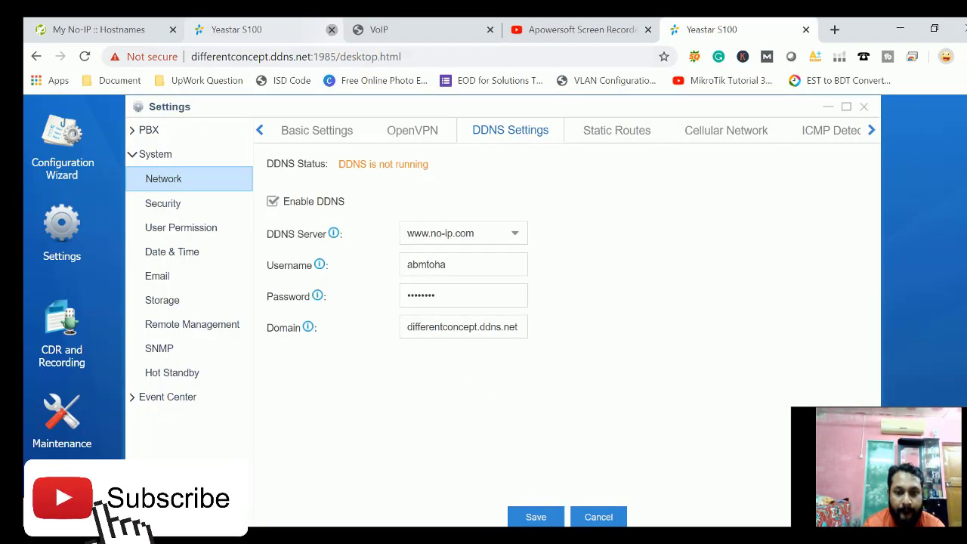
click(331, 29)
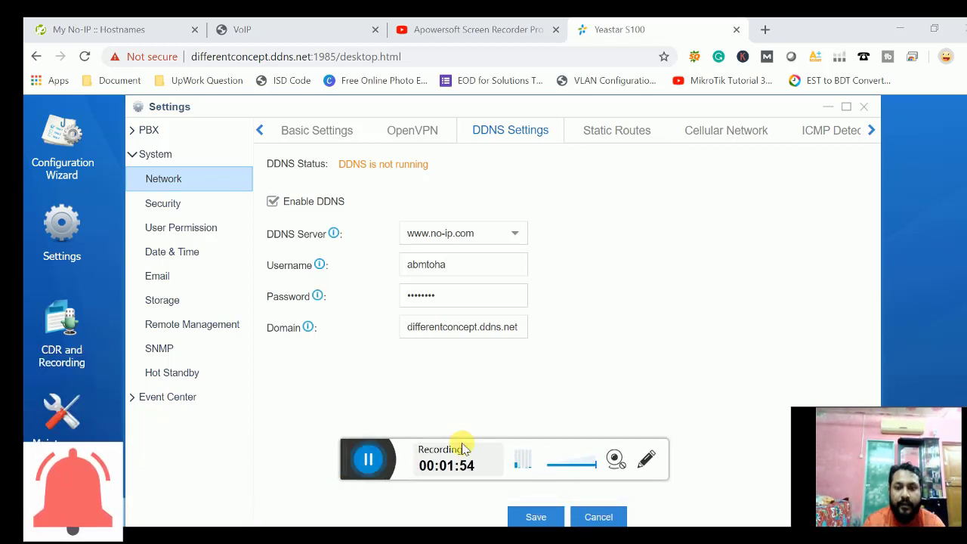
drag(346, 458, 368, 524)
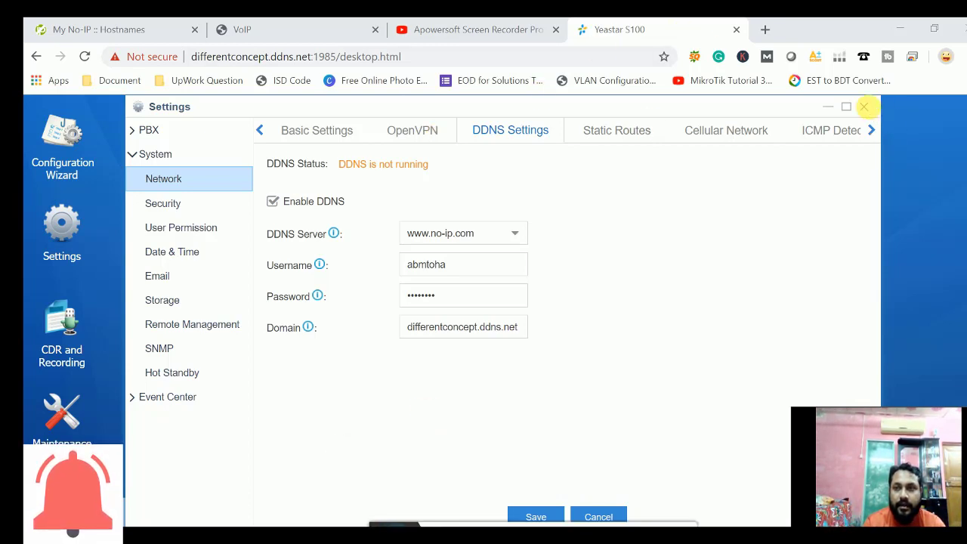
click(864, 107)
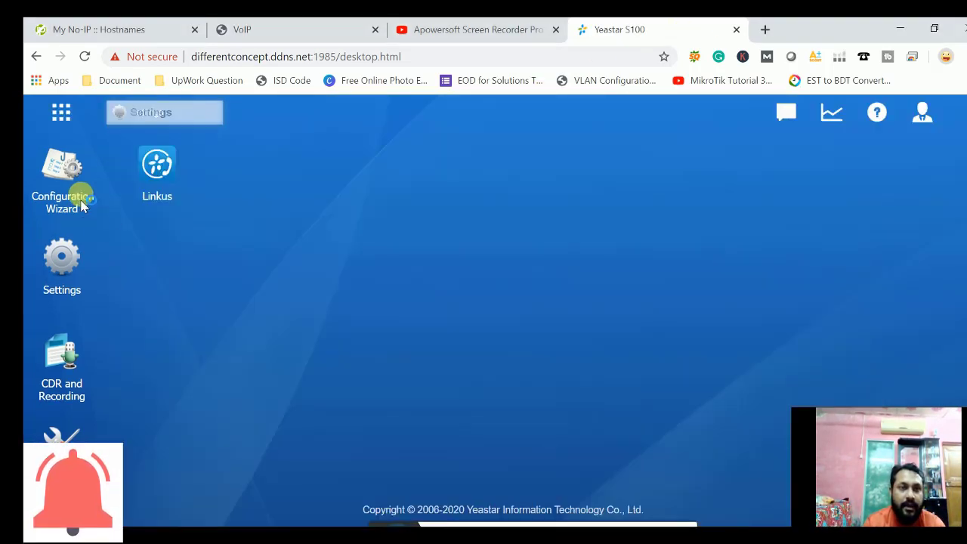
Reopen the DDNS settings and compare them with the No-IP hostname list
click(61, 263)
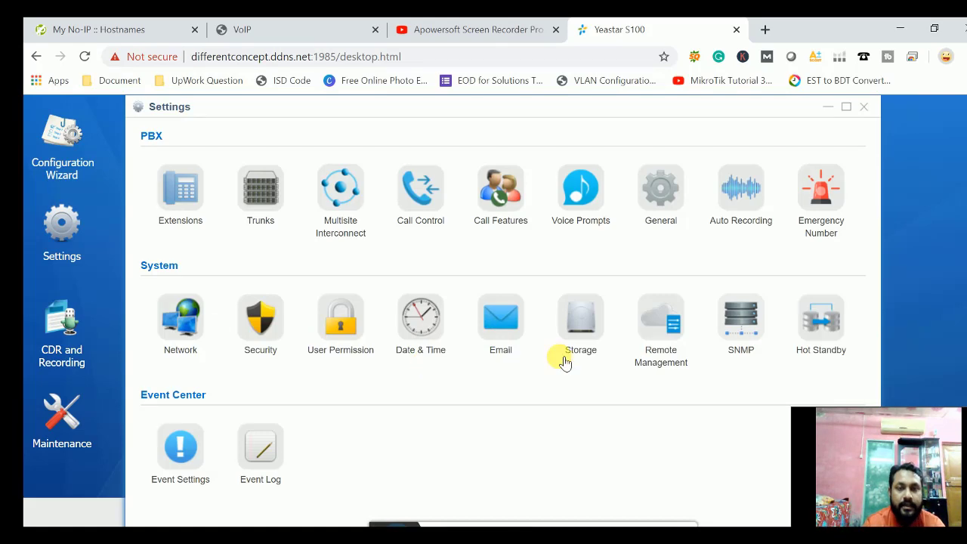
click(507, 133)
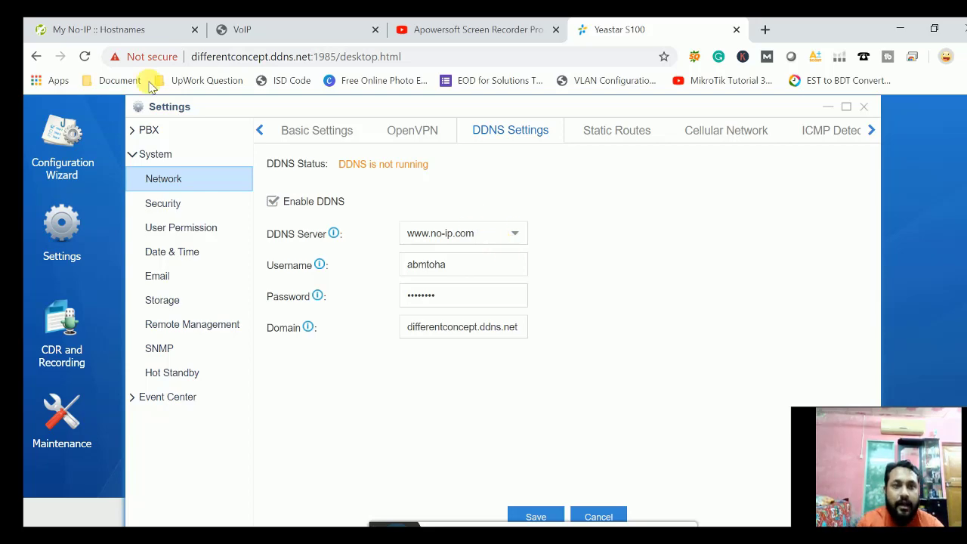
click(134, 30)
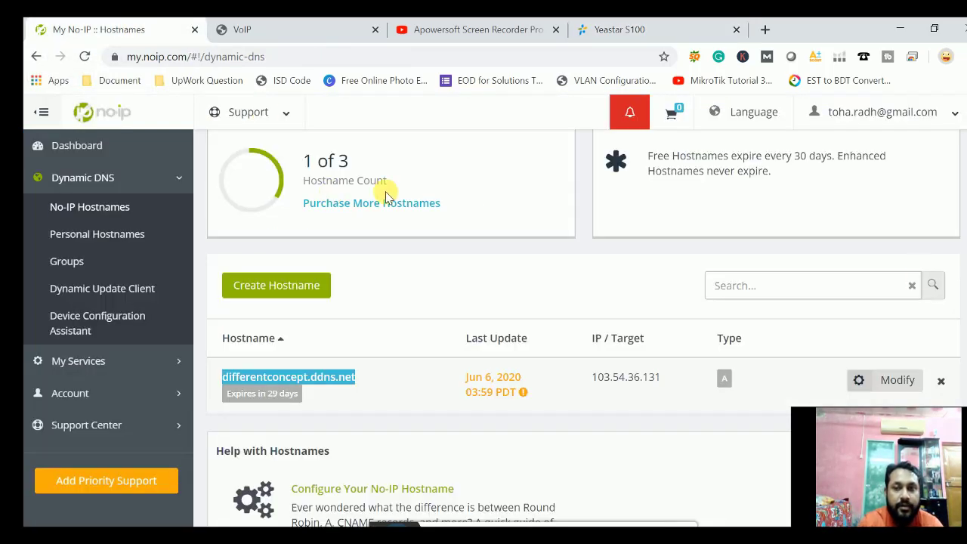
scroll(663, 346, up, 2)
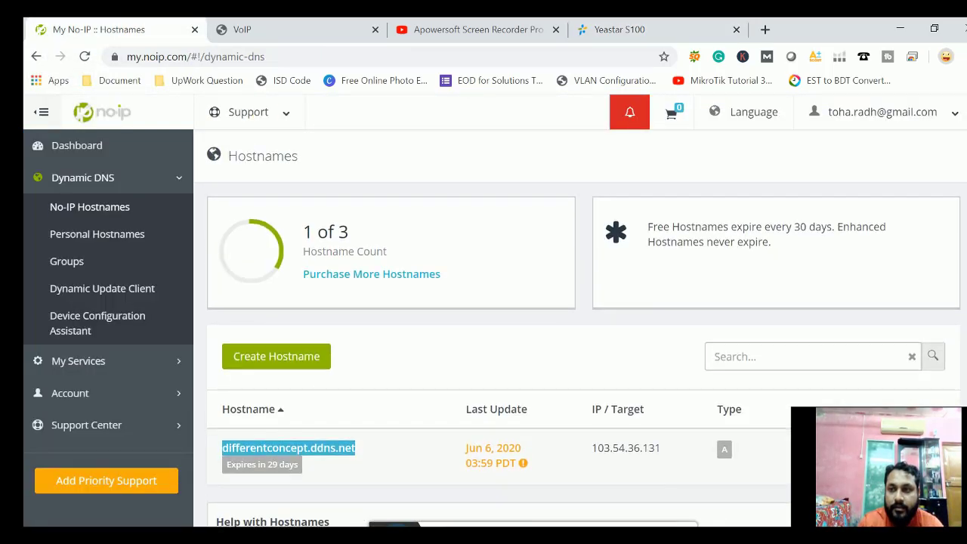
scroll(663, 346, down, 3)
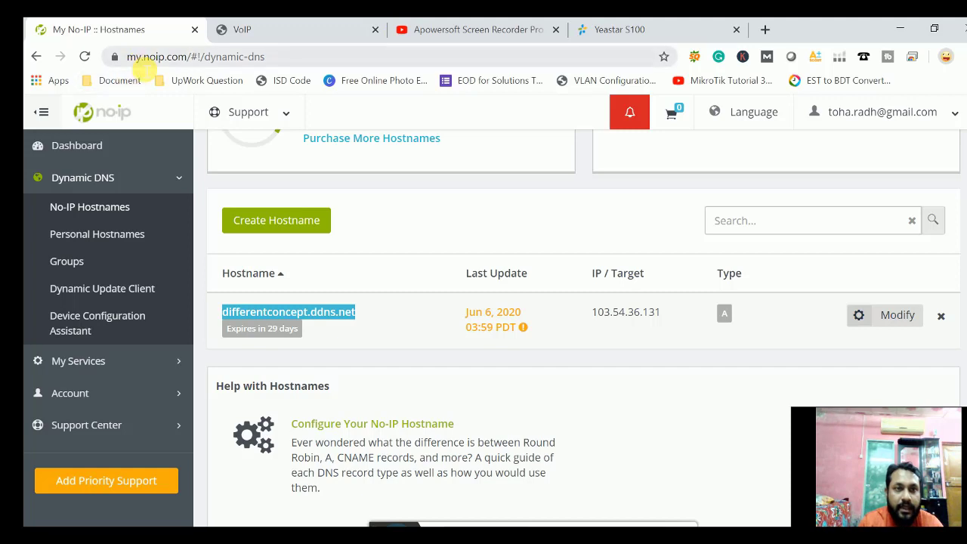
click(592, 24)
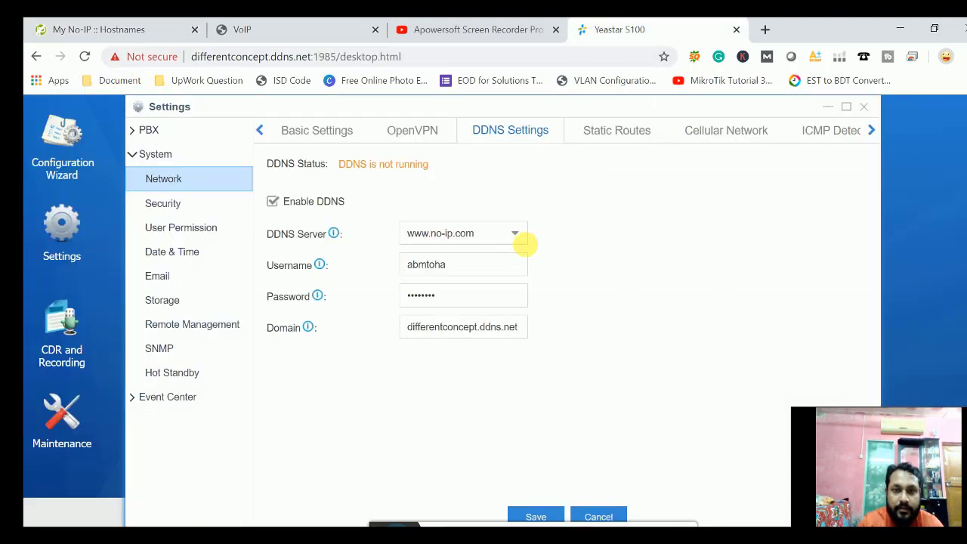
click(515, 235)
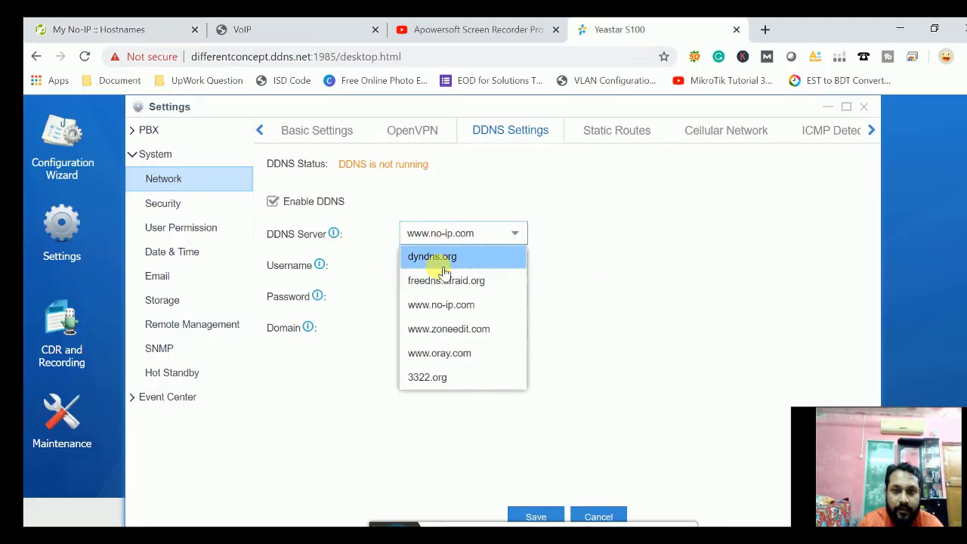
click(458, 305)
drag(450, 266, 393, 263)
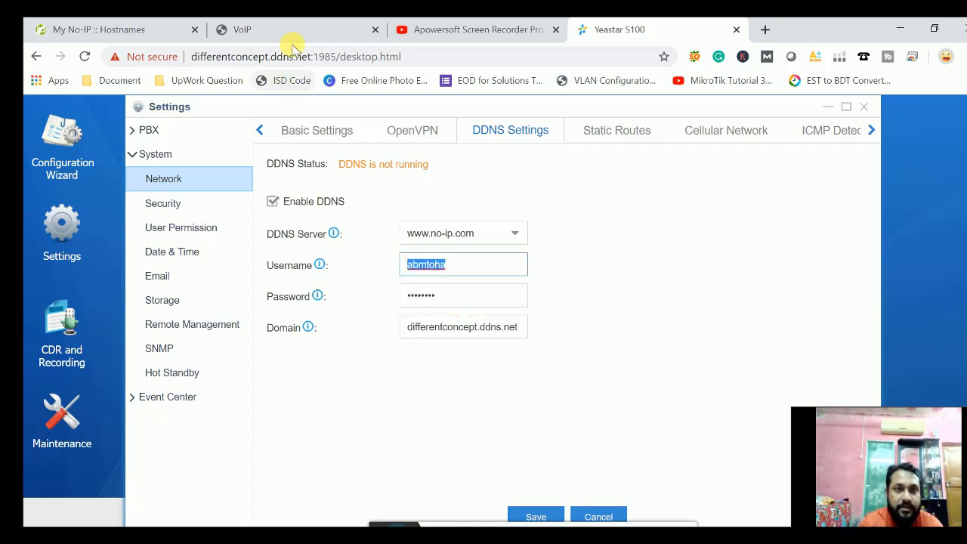
click(154, 31)
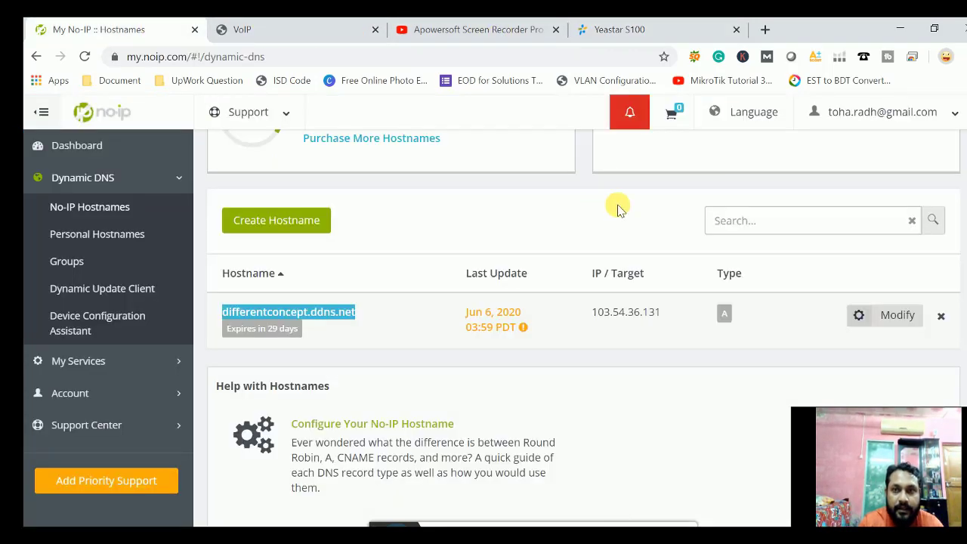
scroll(945, 166, up, 2)
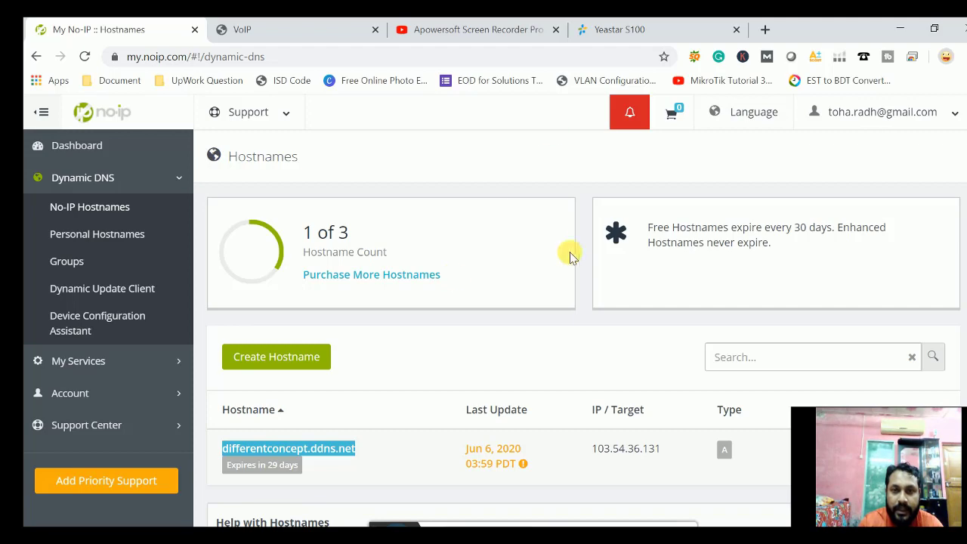
click(281, 28)
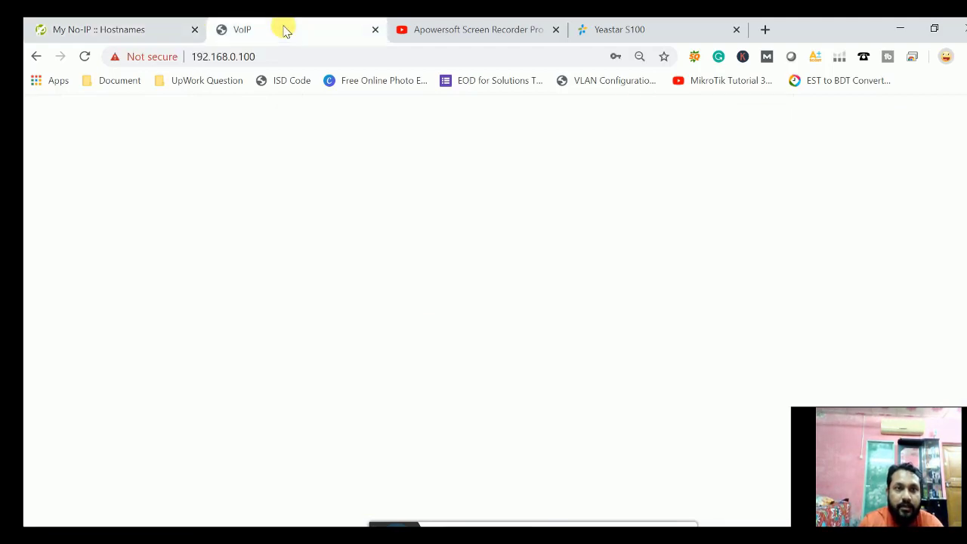
click(609, 29)
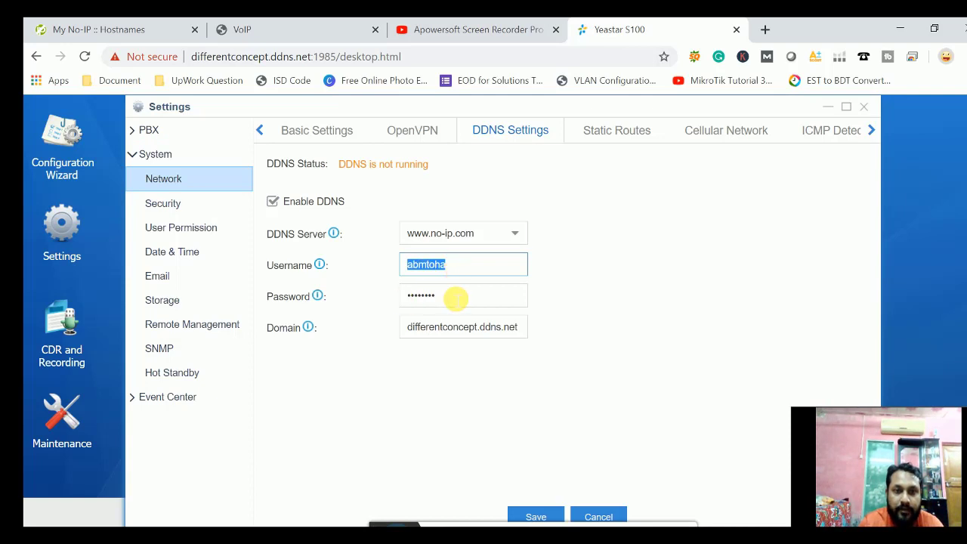
double_click(452, 296)
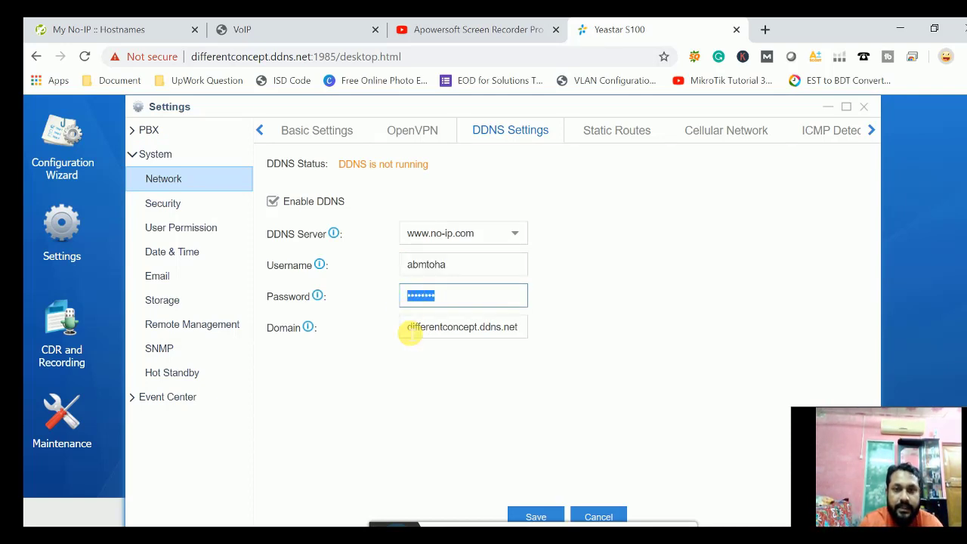
drag(409, 332, 540, 340)
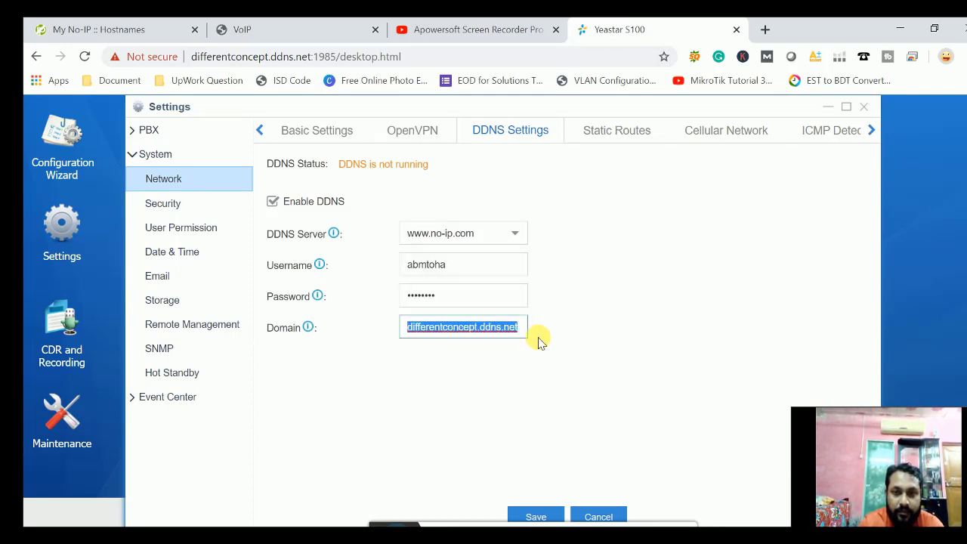
click(91, 22)
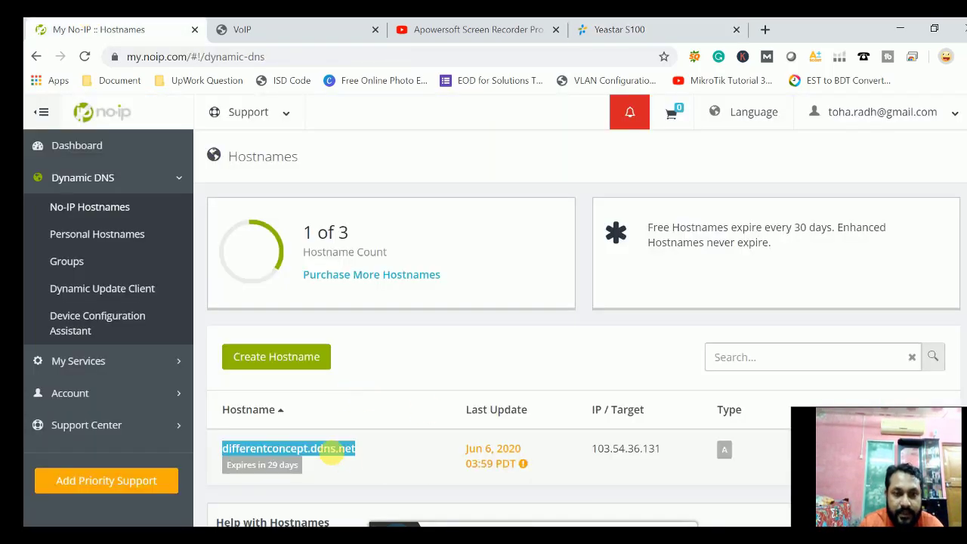
click(309, 24)
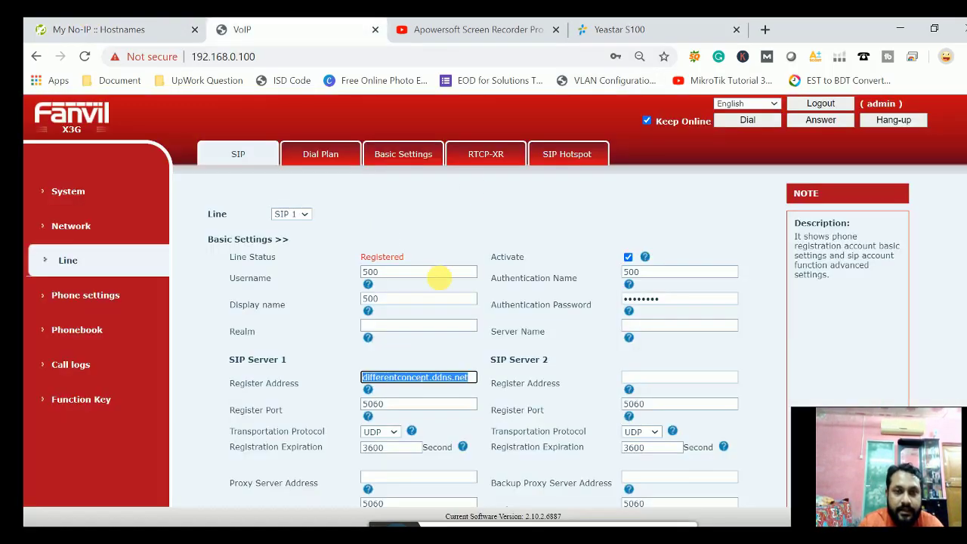
click(601, 22)
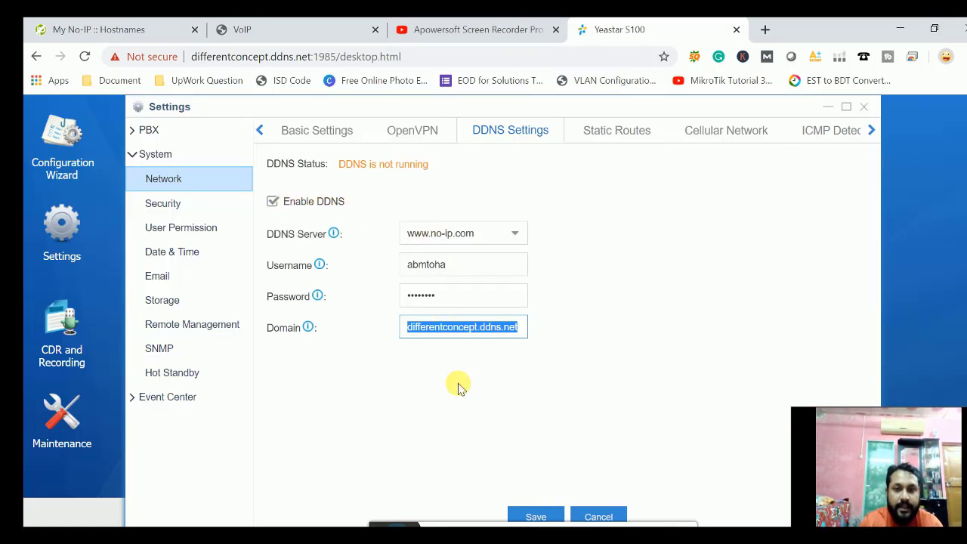
Save the DDNS settings so DDNS is running, and confirm the hostname on the No-IP page
click(538, 517)
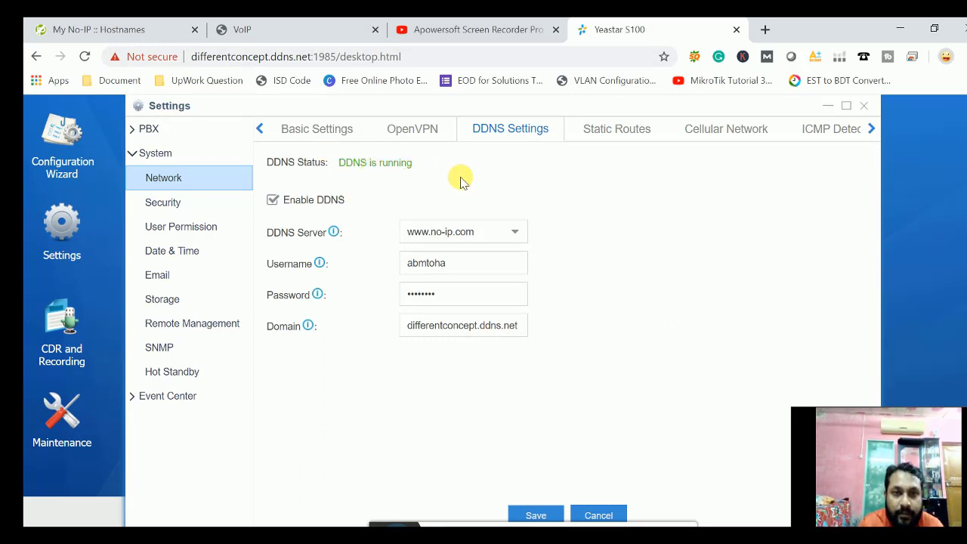
click(130, 29)
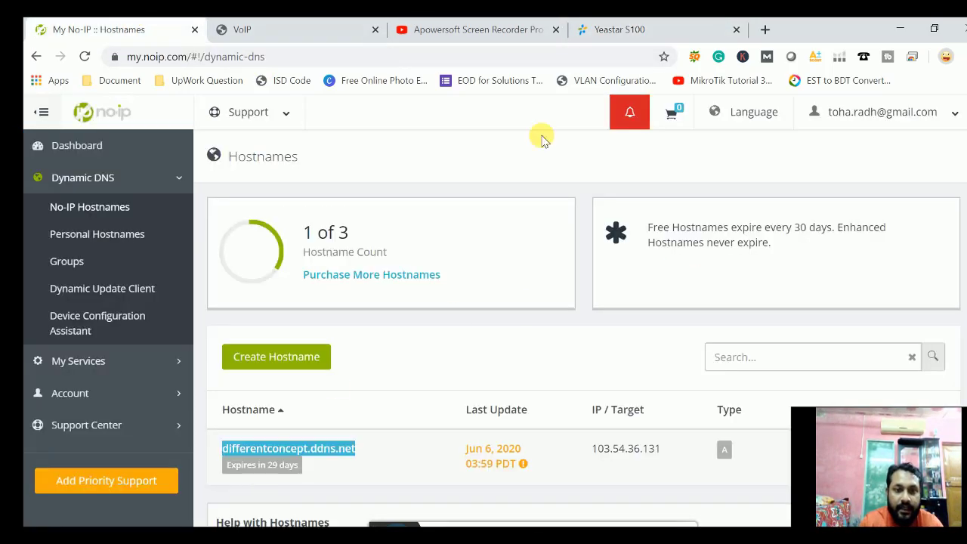
click(631, 29)
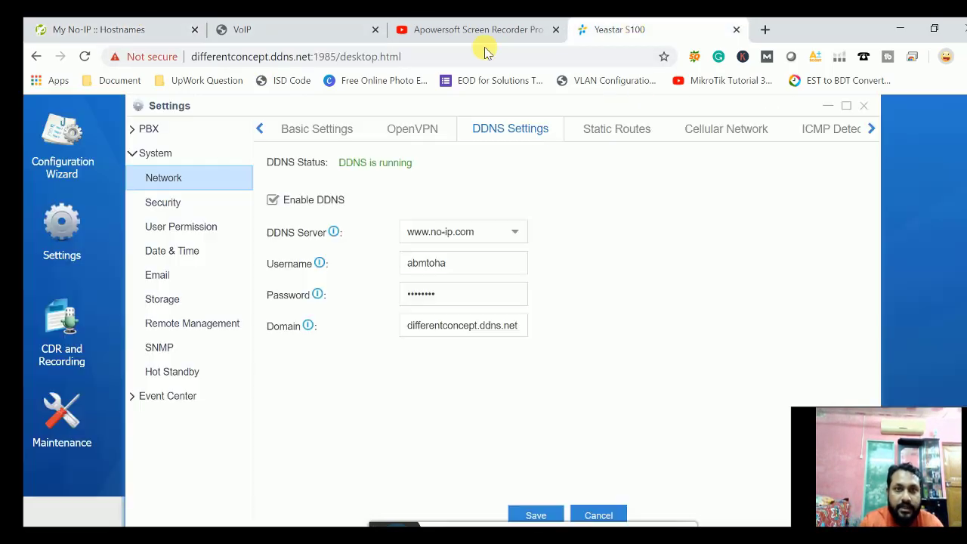
Highlight the PBX's full web address and close the Settings window
click(227, 56)
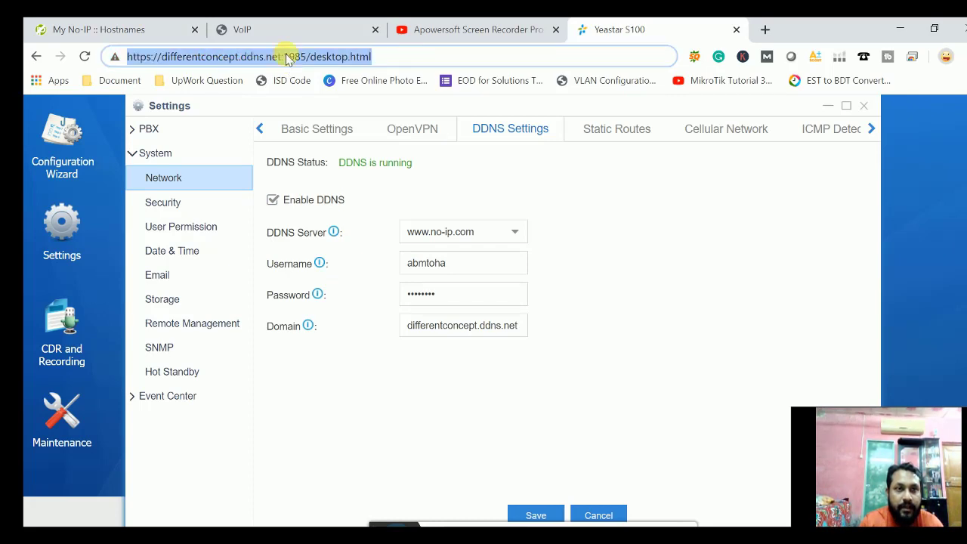
click(442, 56)
drag(408, 56, 34, 54)
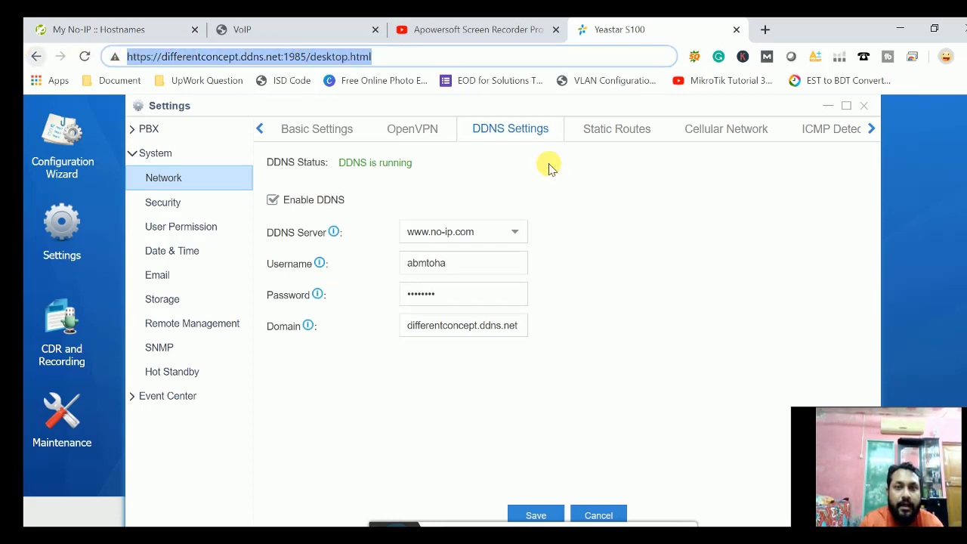
click(864, 108)
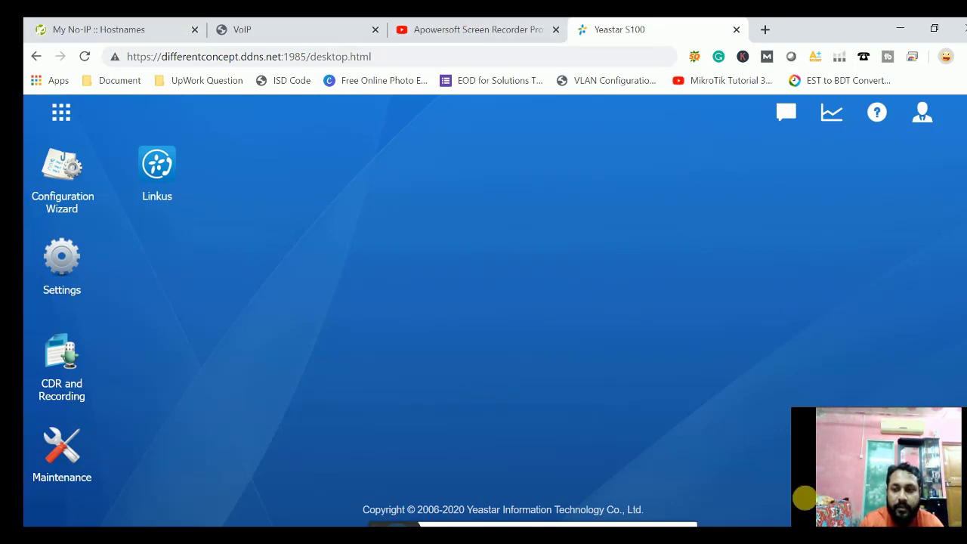
Connect the PC to the L2TP VPN from the network flyout
click(841, 516)
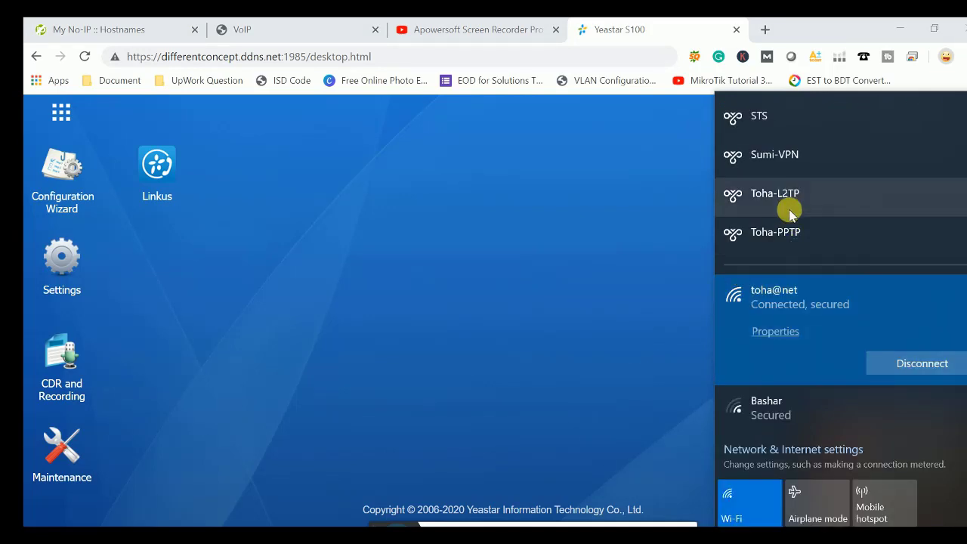
click(790, 214)
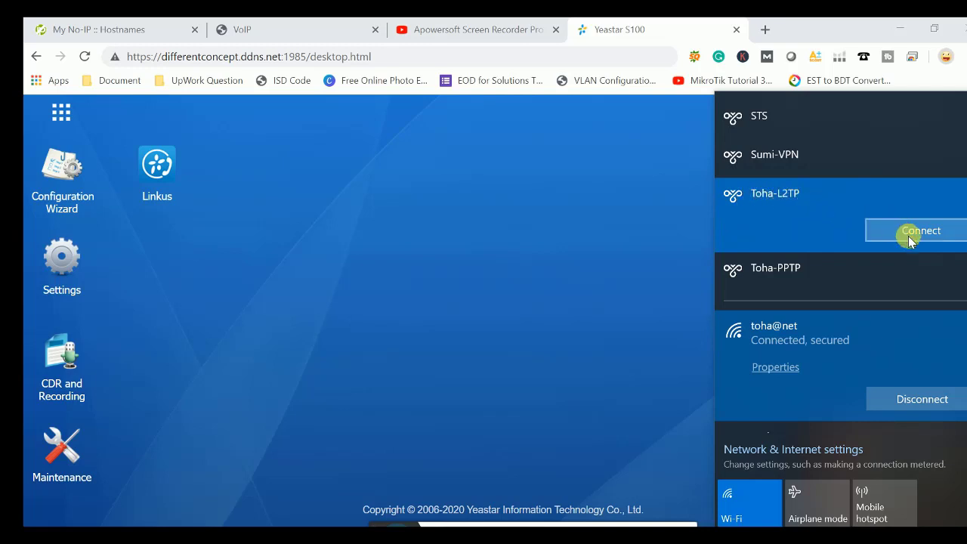
click(879, 230)
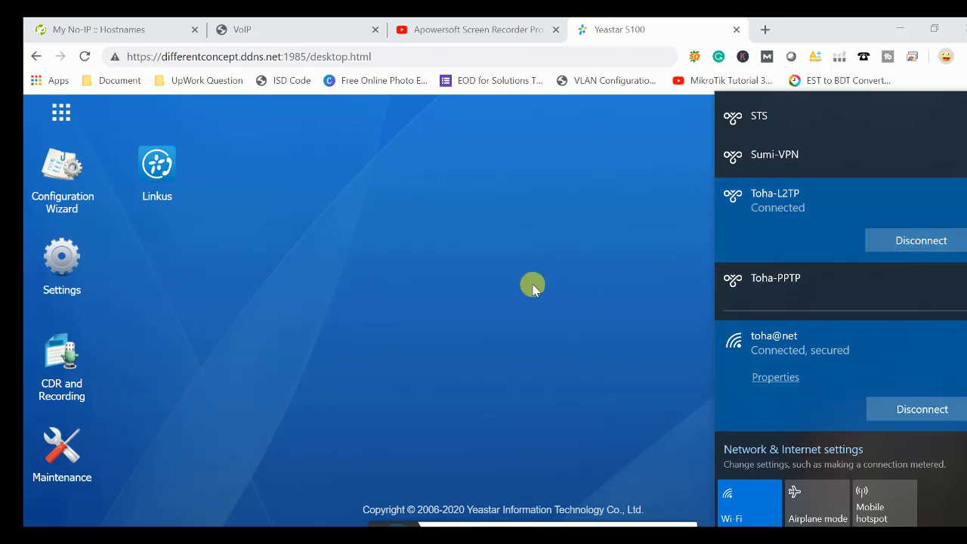
Ping 192.168.1.7 from a Command Prompt to confirm it replies over the VPN
key(super+r)
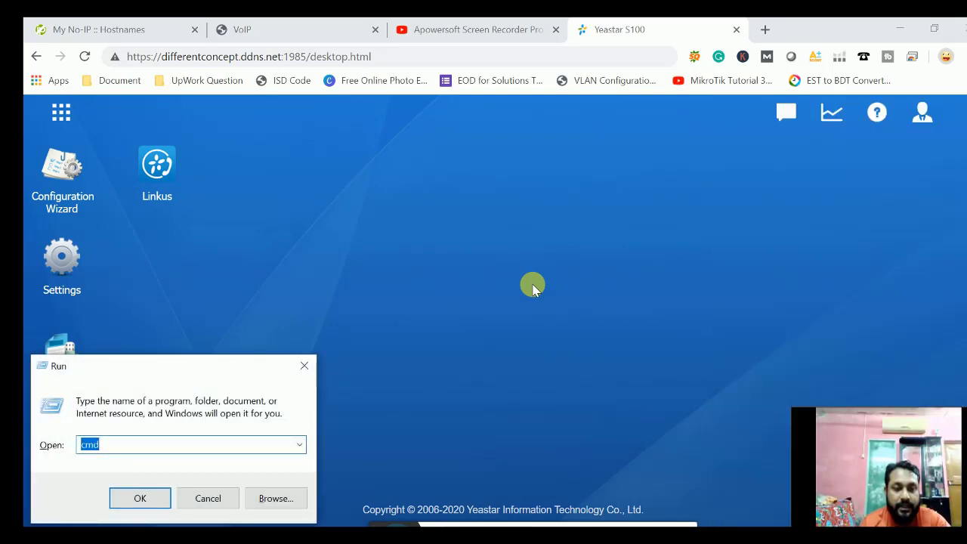
key(Escape)
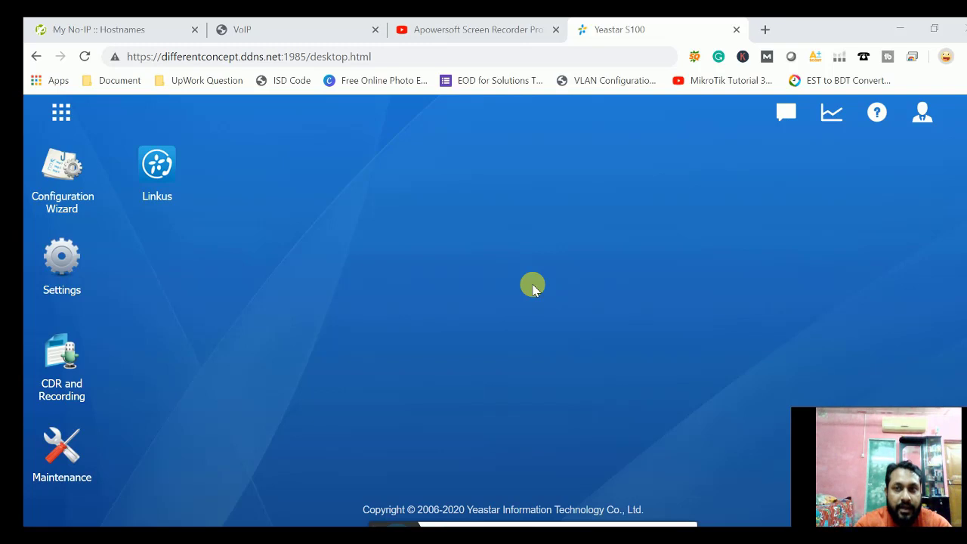
text(ping 192.168.1.7)
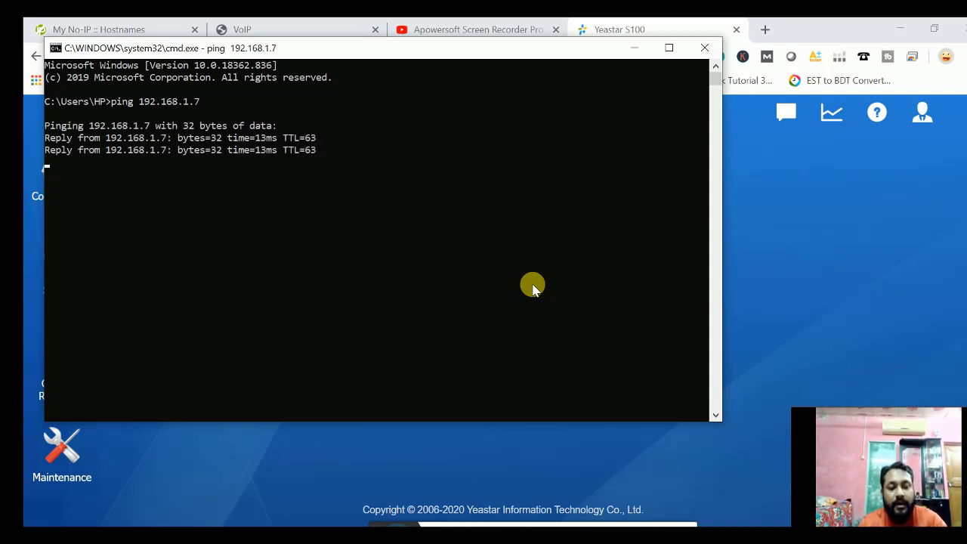
key(ctrl+c)
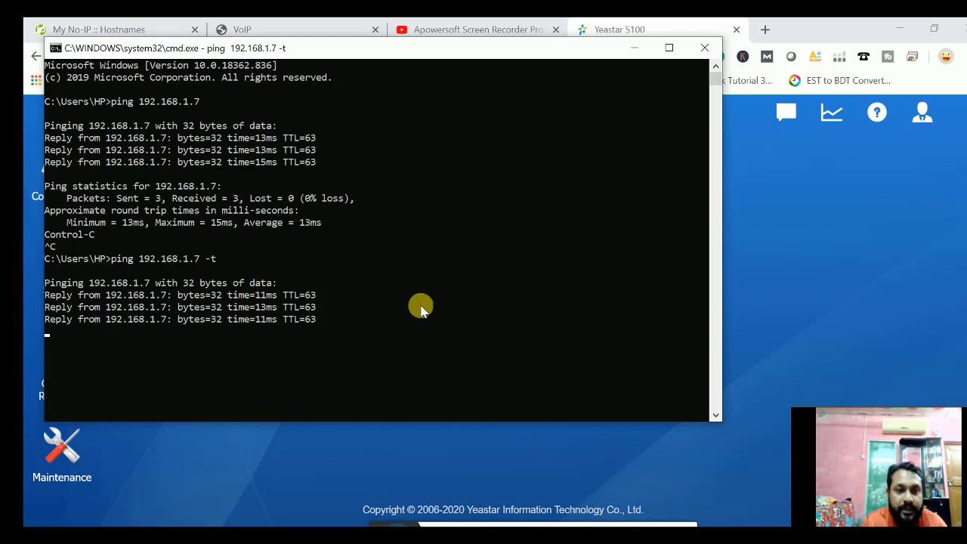
click(634, 48)
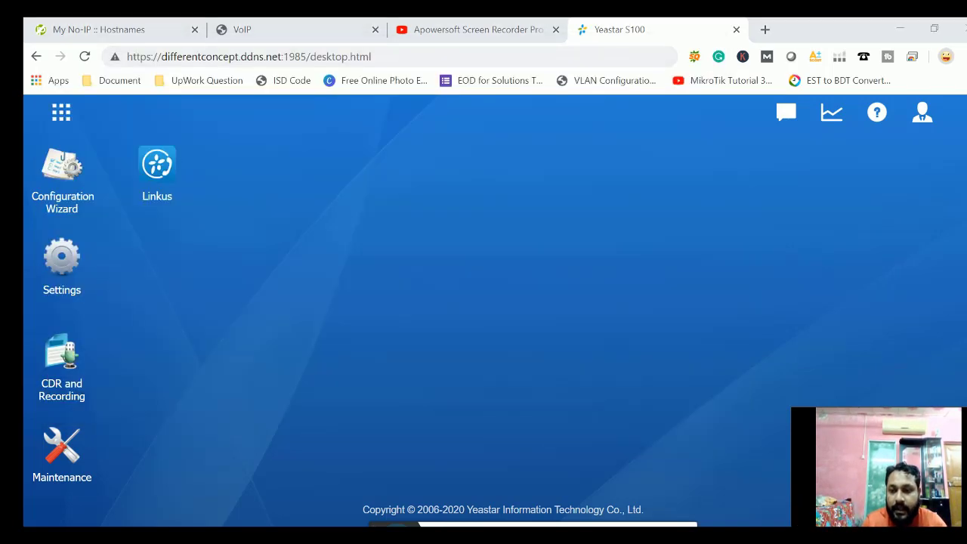
Disconnect the PC from the L2TP VPN
key(super+a)
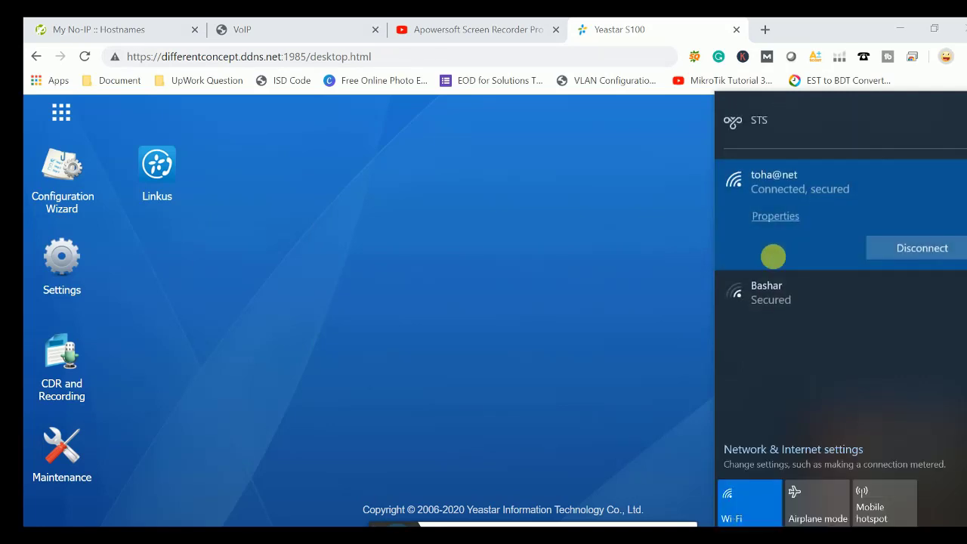
click(786, 199)
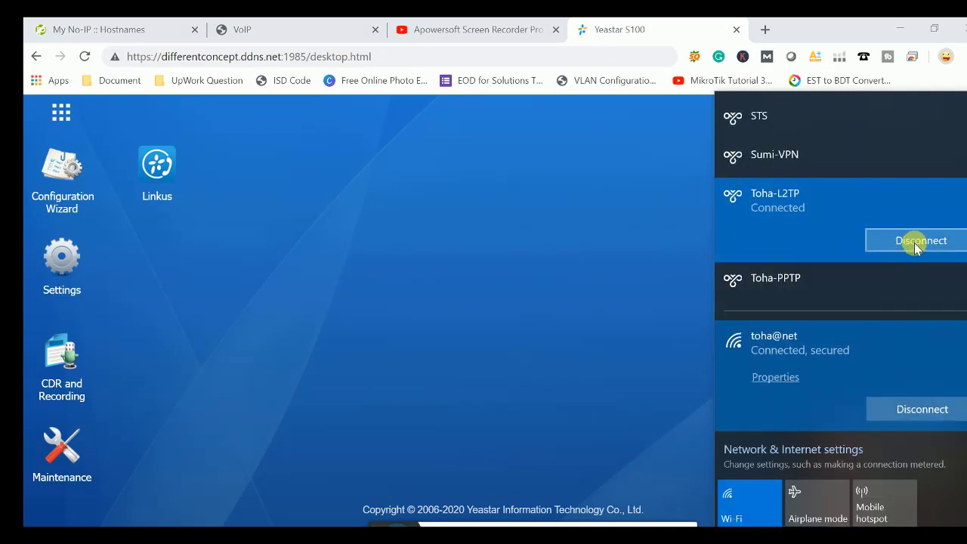
click(916, 246)
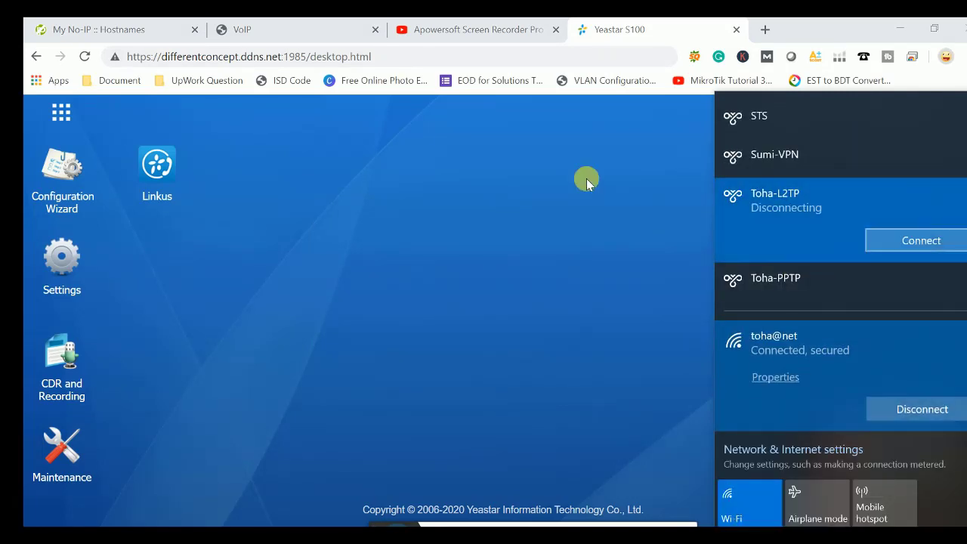
Open the Fanvil phone's Network > VPN settings and review the L2TP server 103.54.36.130
click(307, 38)
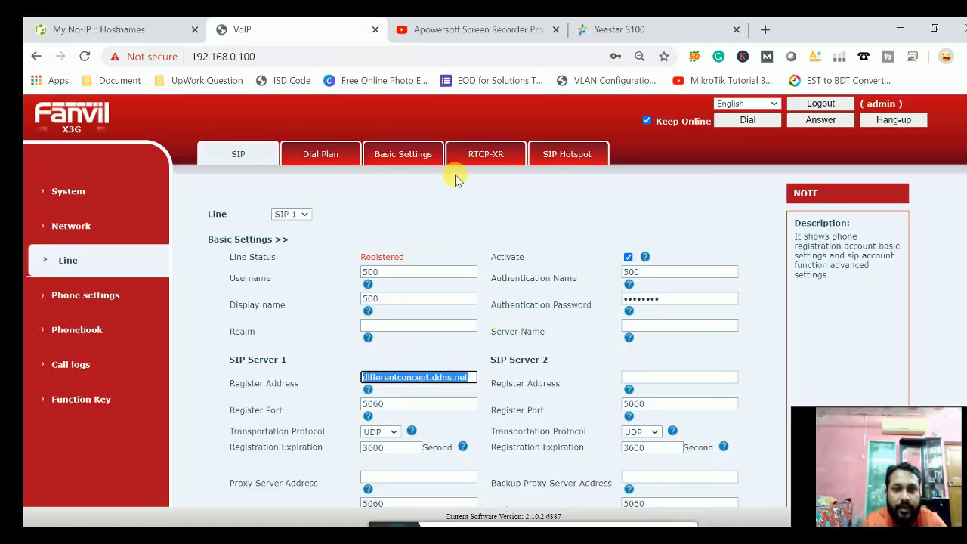
click(76, 227)
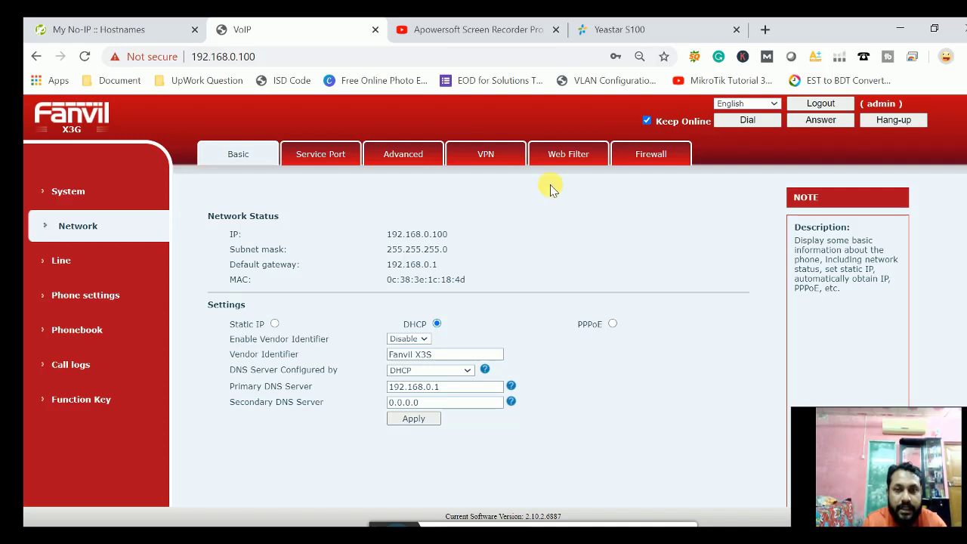
click(498, 160)
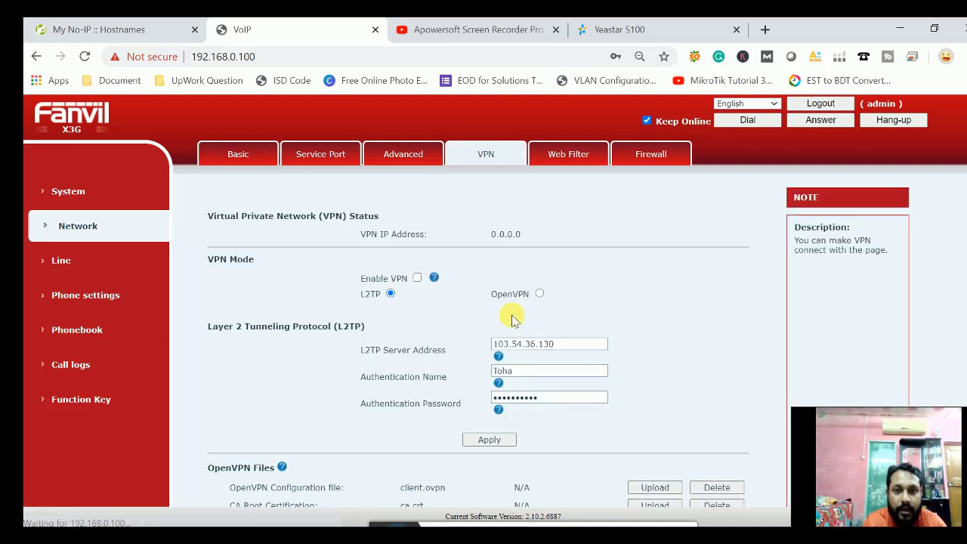
drag(572, 344, 421, 328)
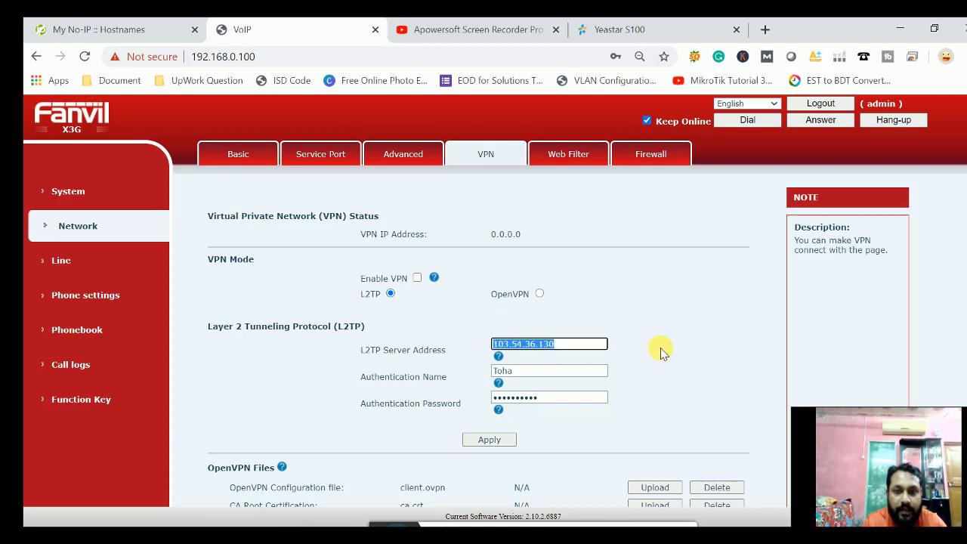
click(584, 345)
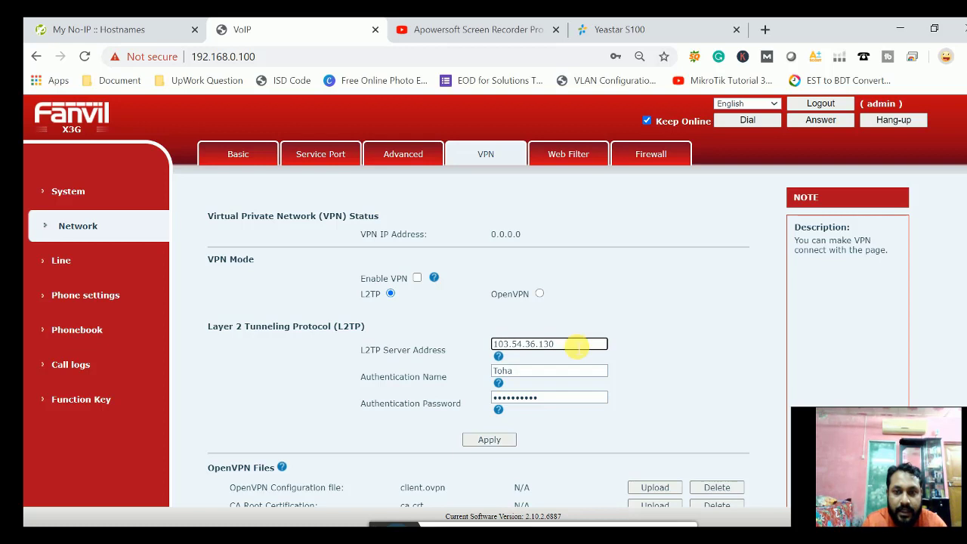
drag(588, 343, 511, 344)
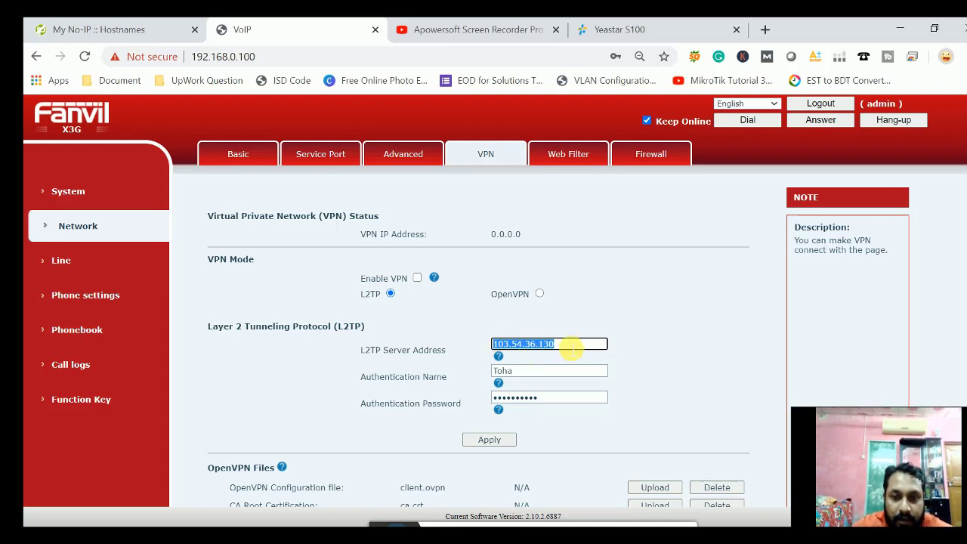
drag(551, 345, 578, 361)
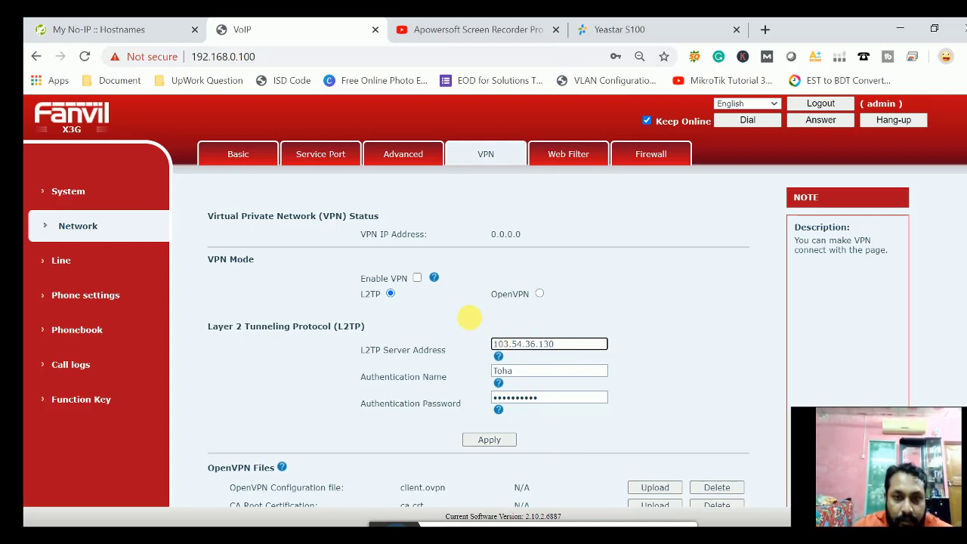
Enable the phone's VPN, apply it, and check the new VPN IP 192.168.1.60
click(417, 278)
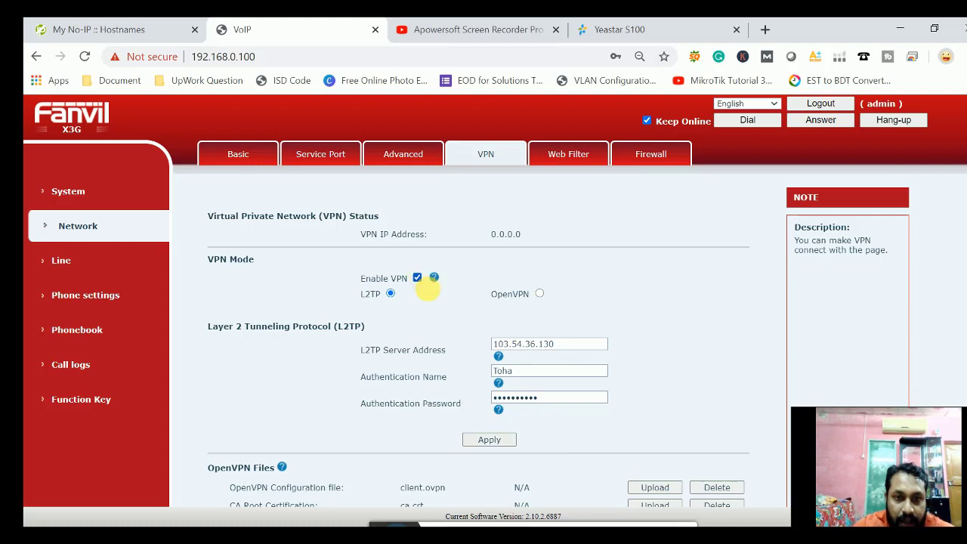
click(473, 439)
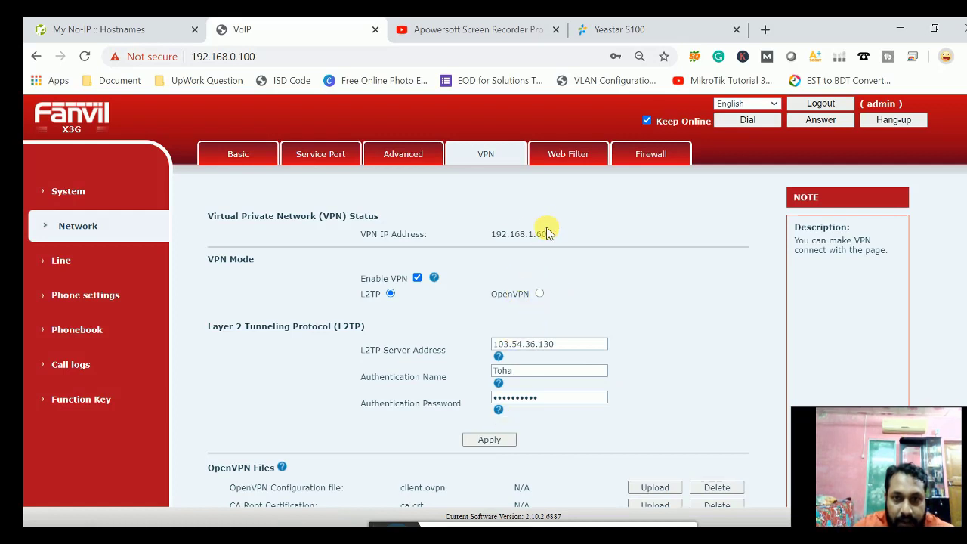
drag(547, 232, 371, 235)
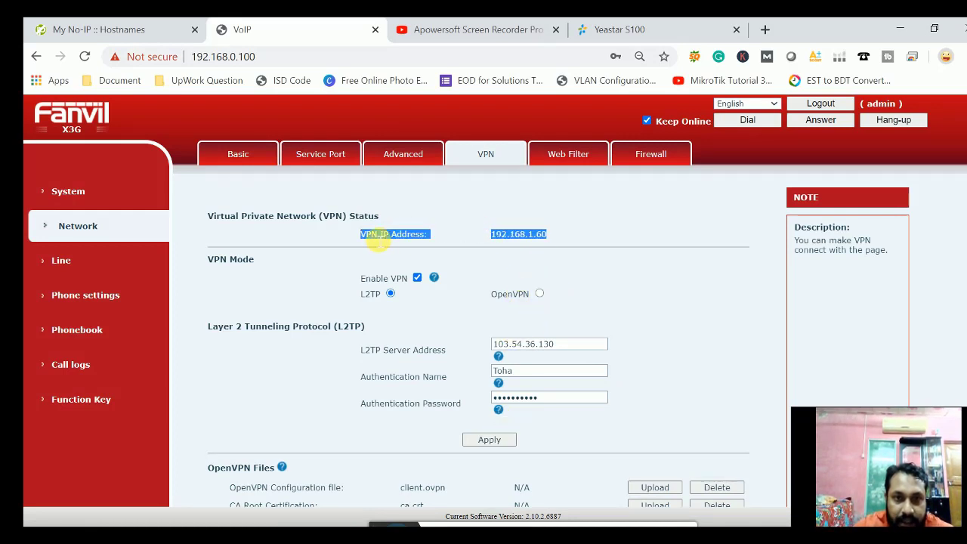
click(554, 236)
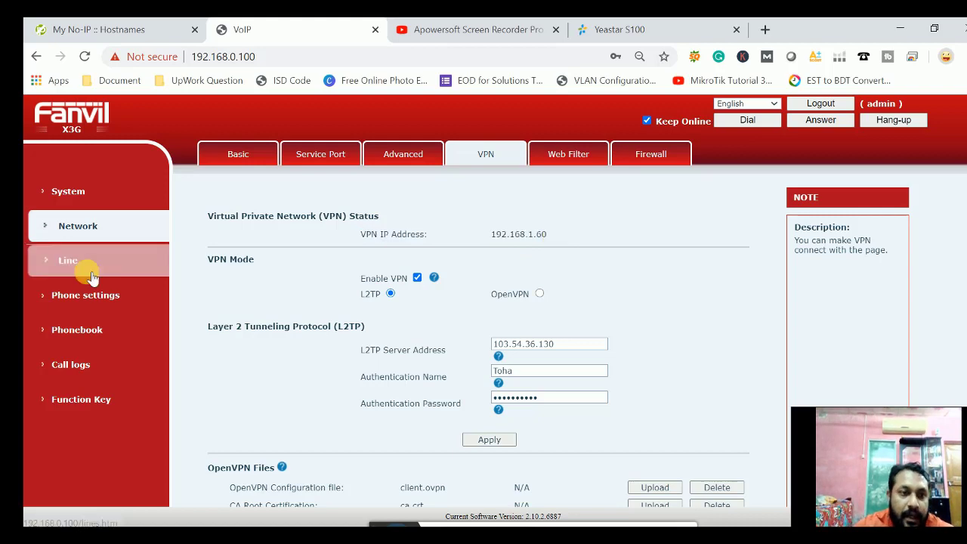
Change SIP line 1's SIP Server 1 register address to 192.168.1.7 and apply it
click(68, 264)
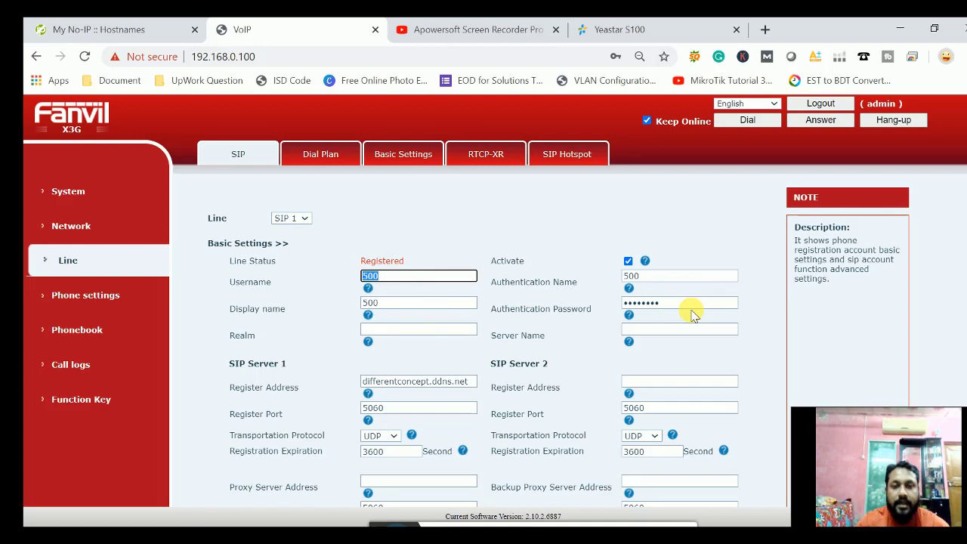
drag(471, 382, 265, 378)
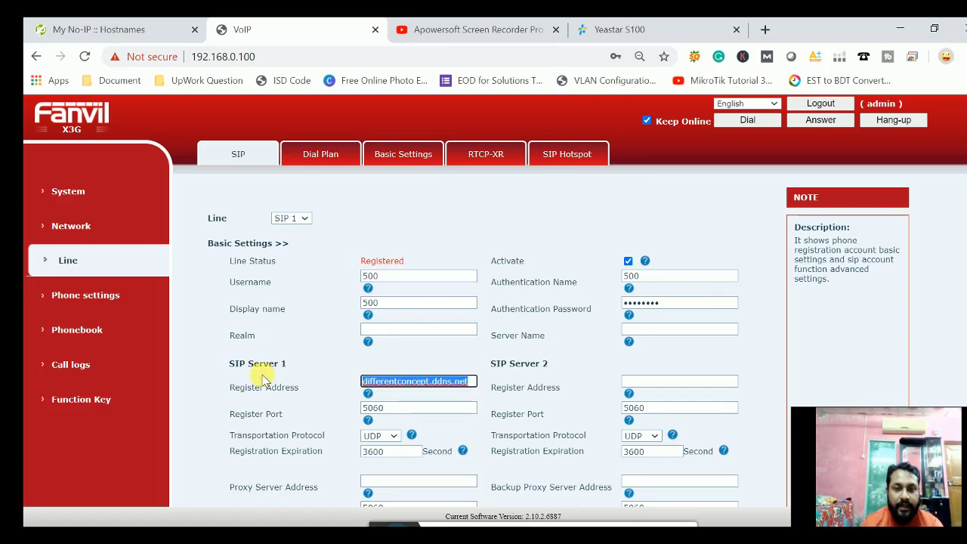
key(BackSpace)
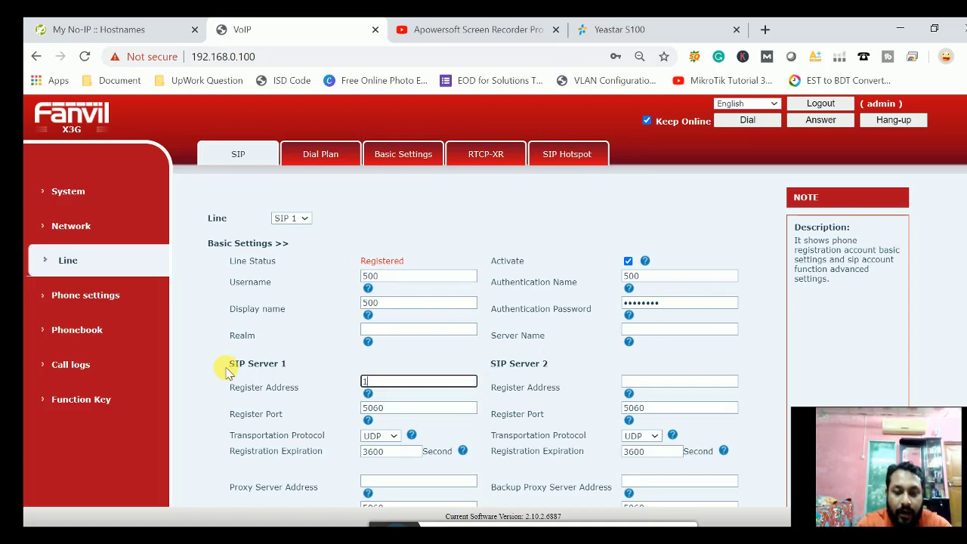
text(192.168.1.7)
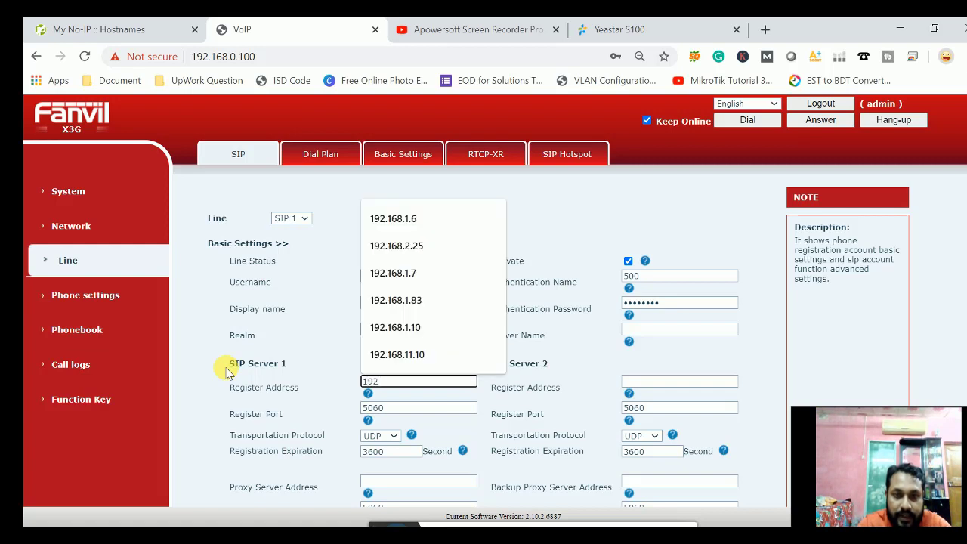
click(404, 273)
scroll(484, 340, down, 2)
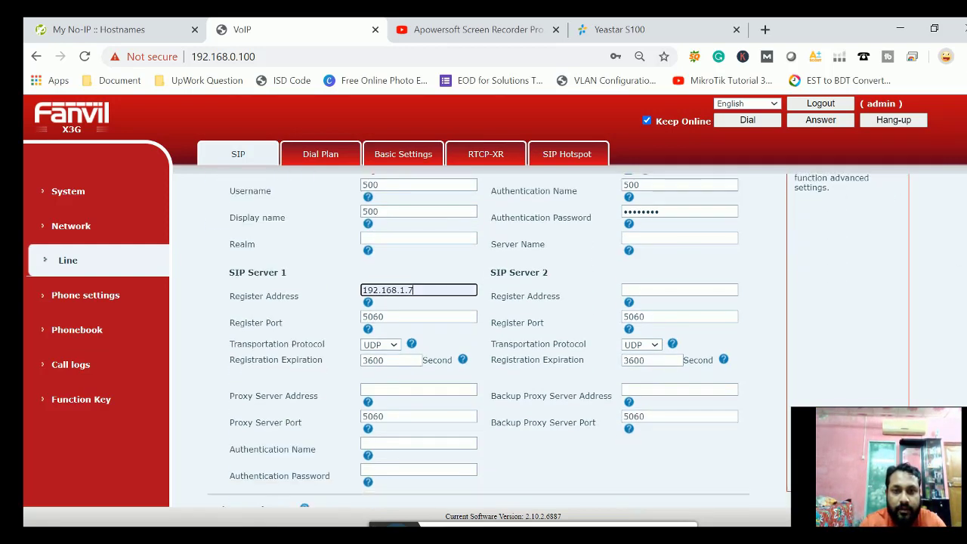
scroll(483, 340, down, 2)
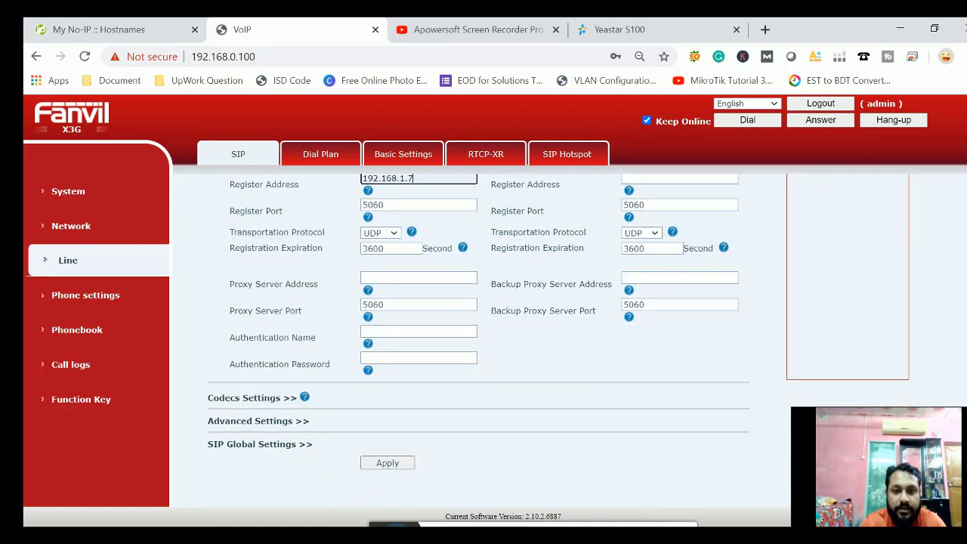
click(390, 461)
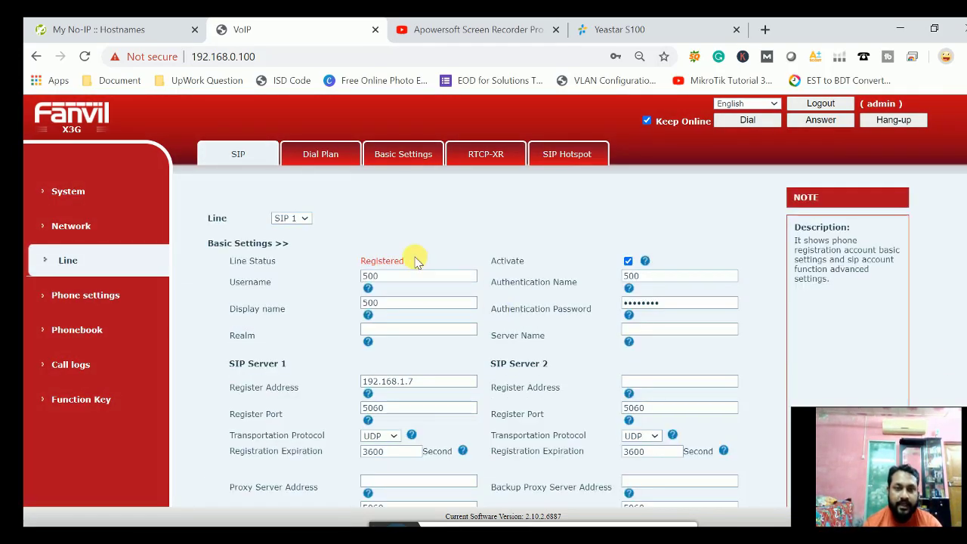
Confirm the line shows Registered to 192.168.1.7, then go to the network settings
double_click(368, 261)
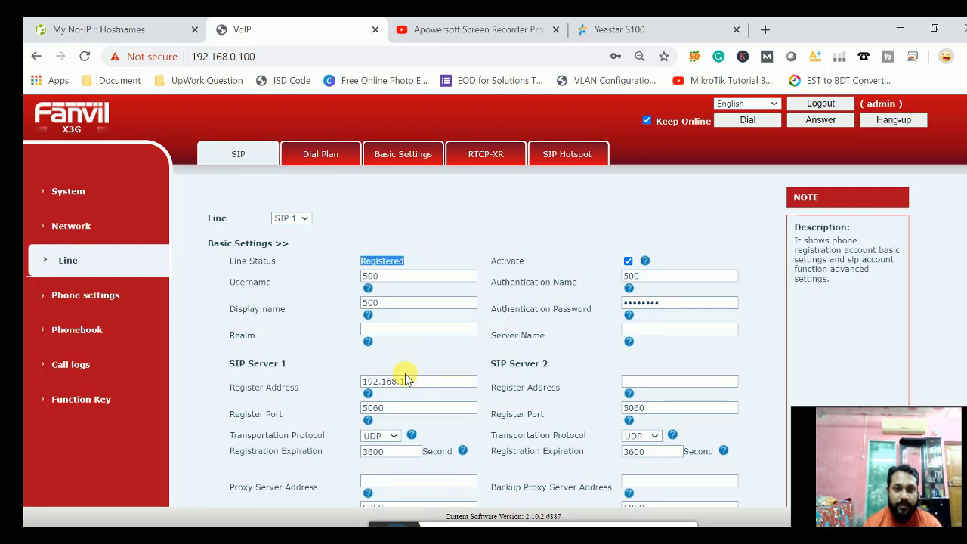
double_click(429, 385)
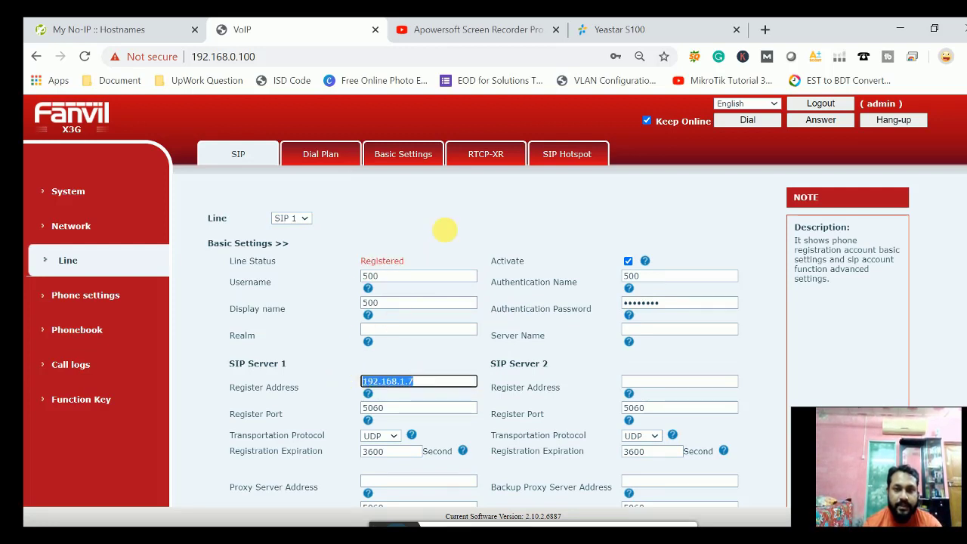
click(74, 225)
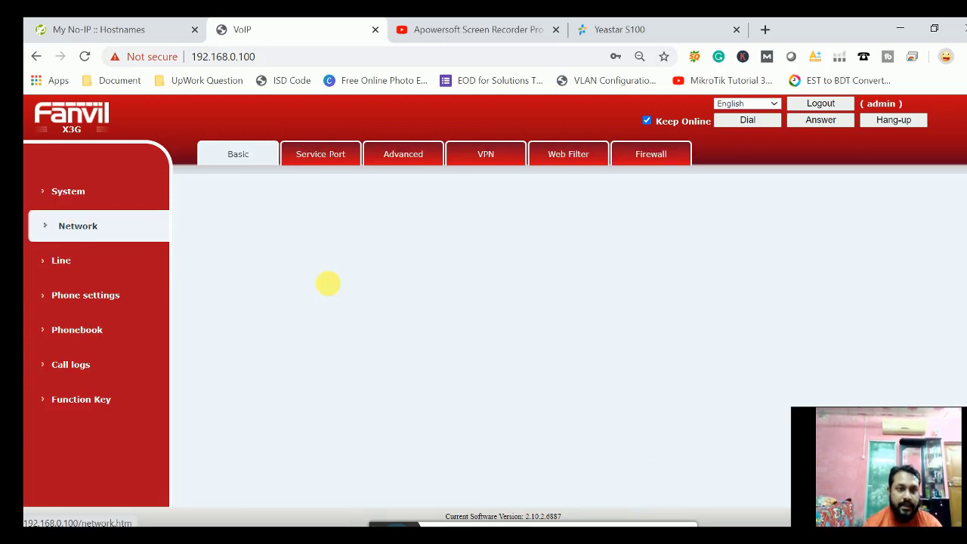
Compare the VPN IP 192.168.1.60 with the SIP line's 192.168.1.7 register address
click(493, 154)
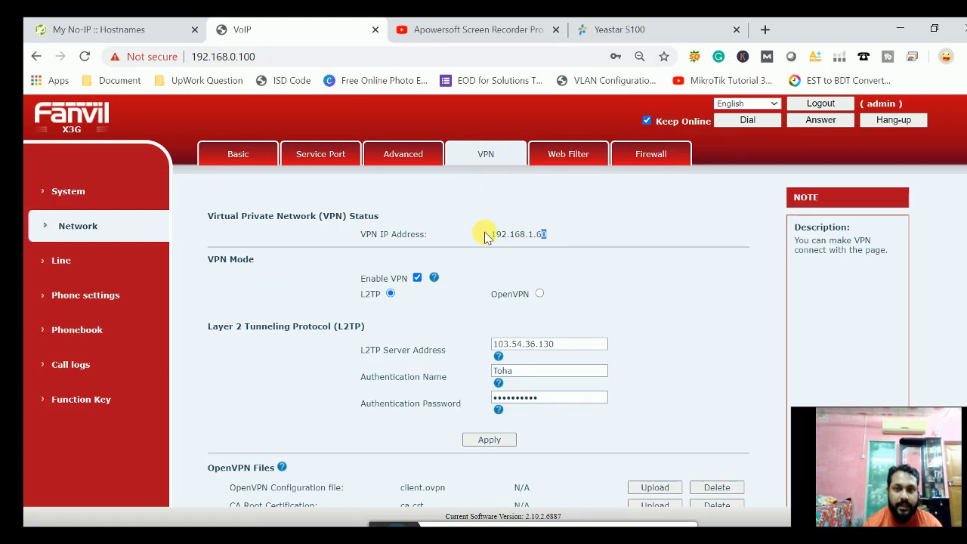
drag(541, 234, 451, 237)
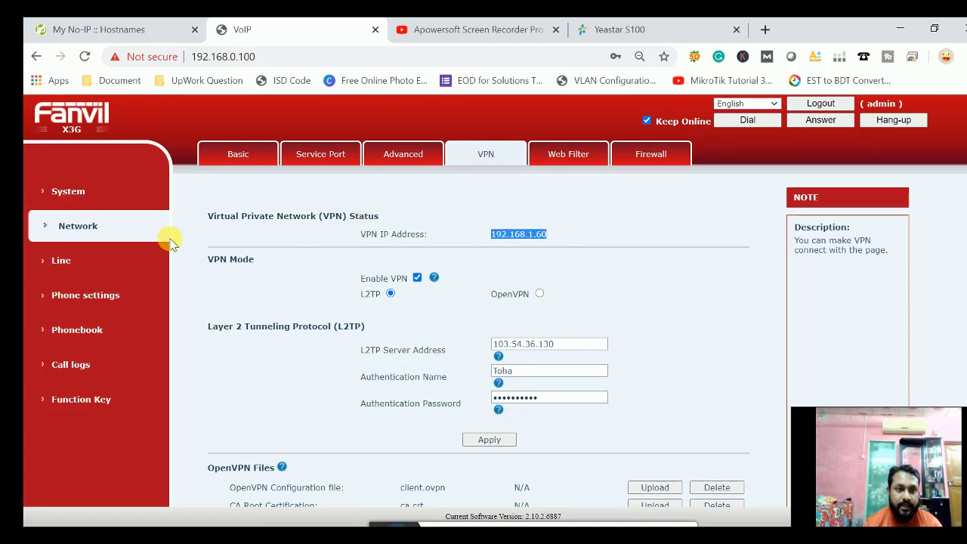
click(89, 260)
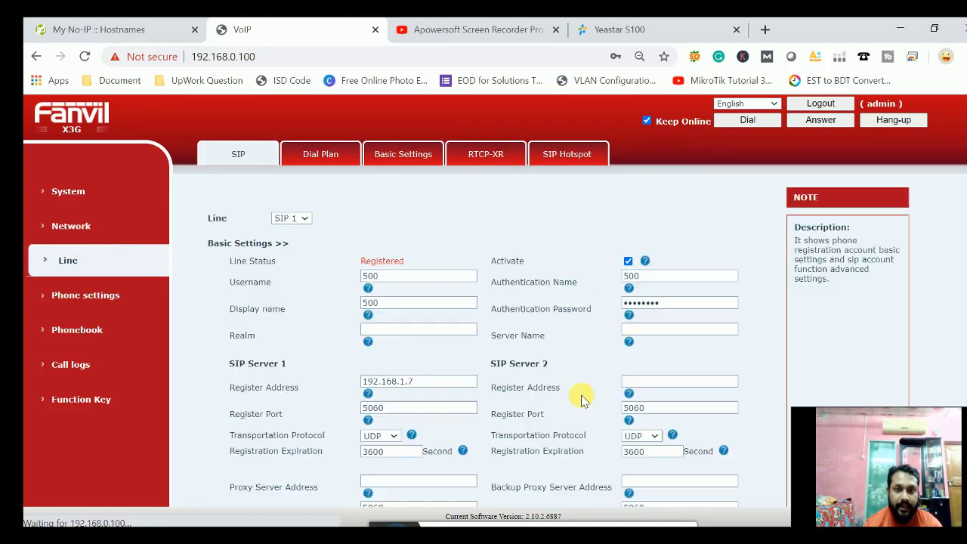
double_click(440, 381)
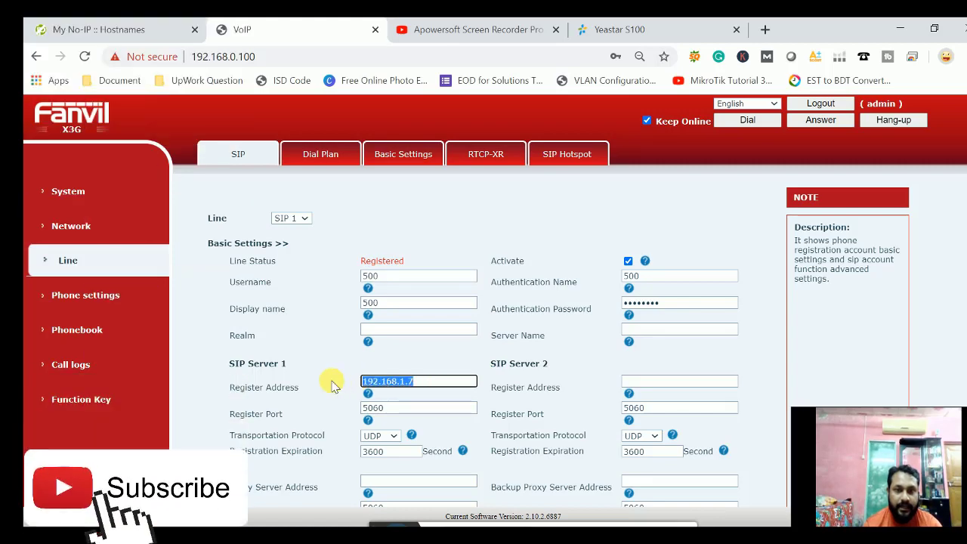
Scroll through the SIP 1 line settings, which still show Registered
scroll(484, 340, down, 1)
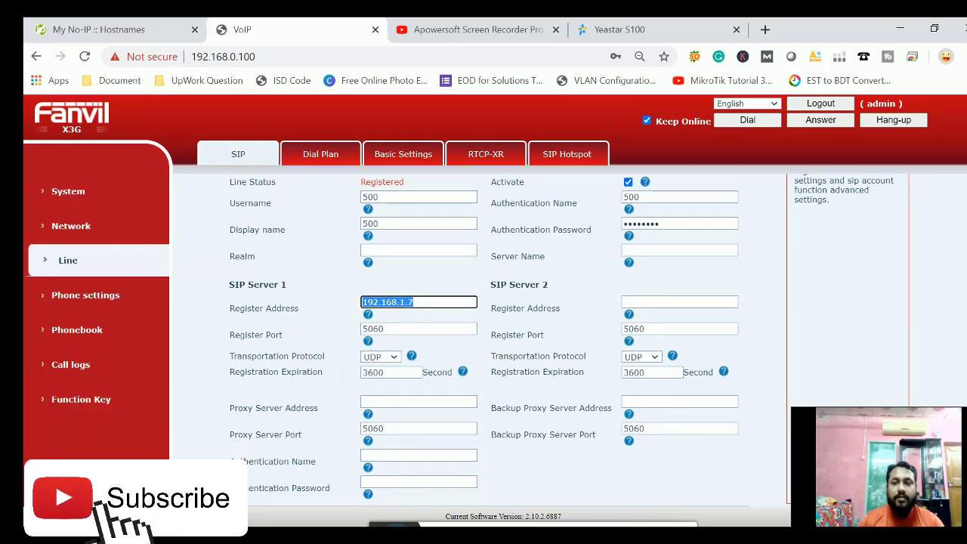
scroll(484, 340, up, 1)
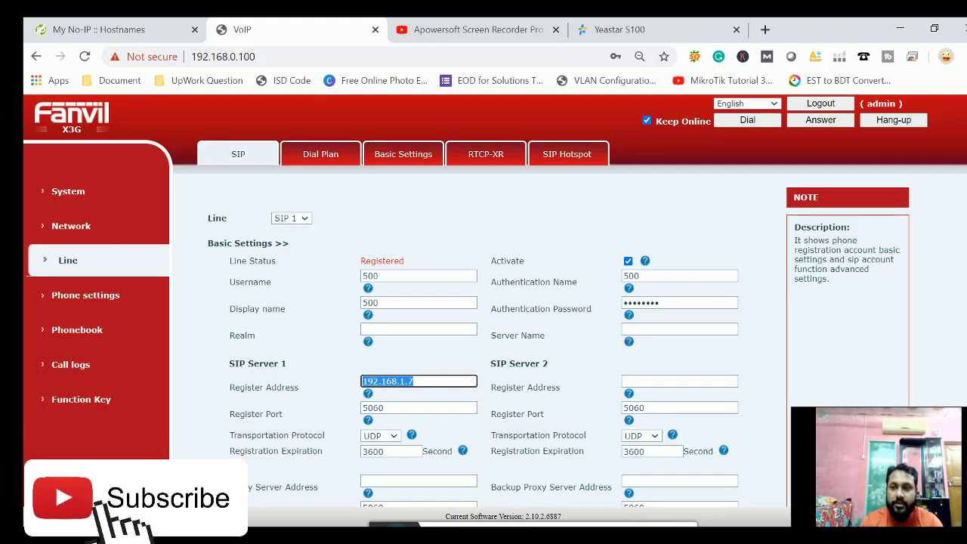
scroll(484, 340, down, 1)
scroll(484, 340, up, 1)
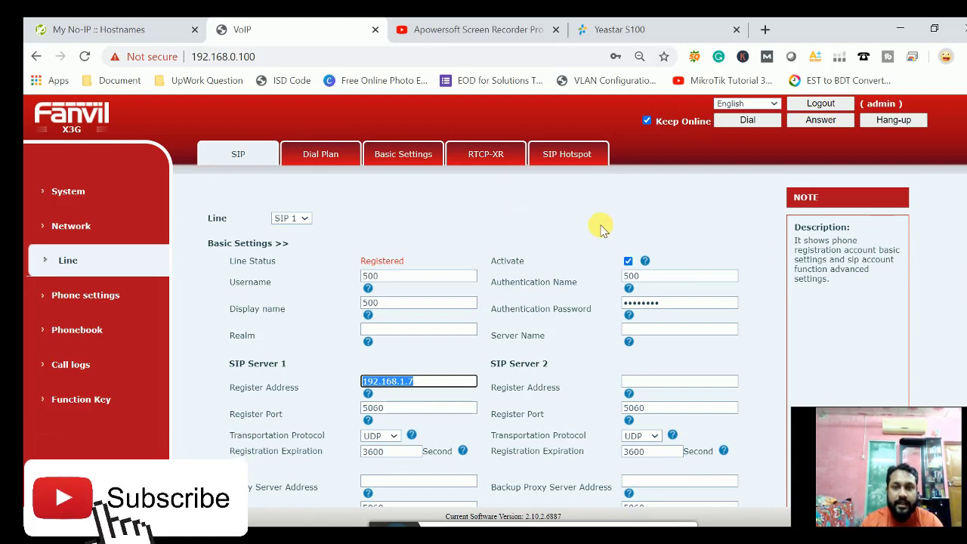
scroll(953, 246, down, 2)
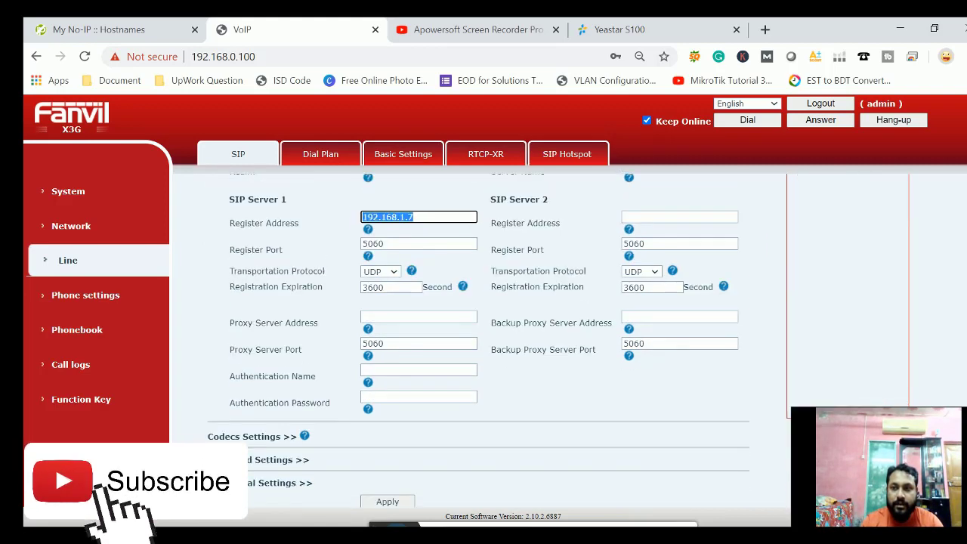
scroll(953, 246, up, 2)
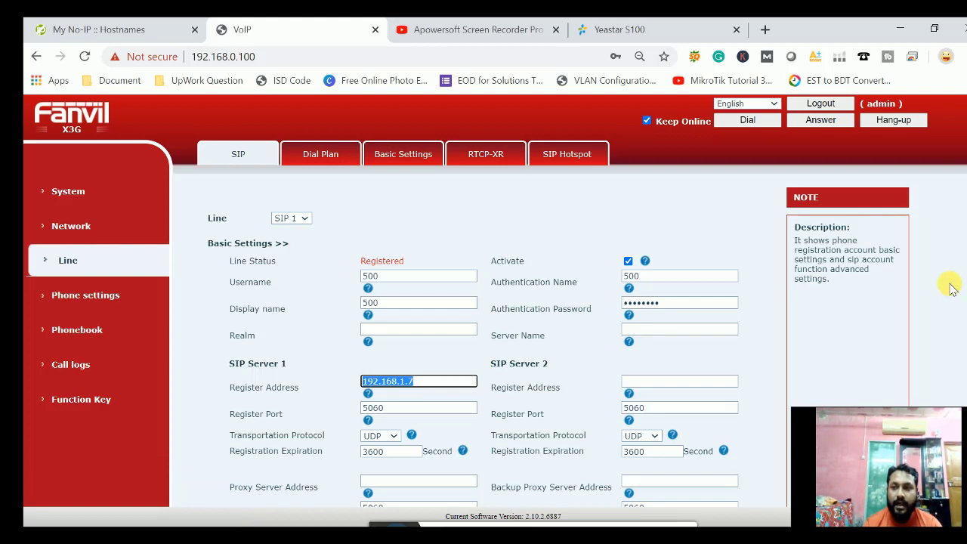
scroll(616, 293, down, 2)
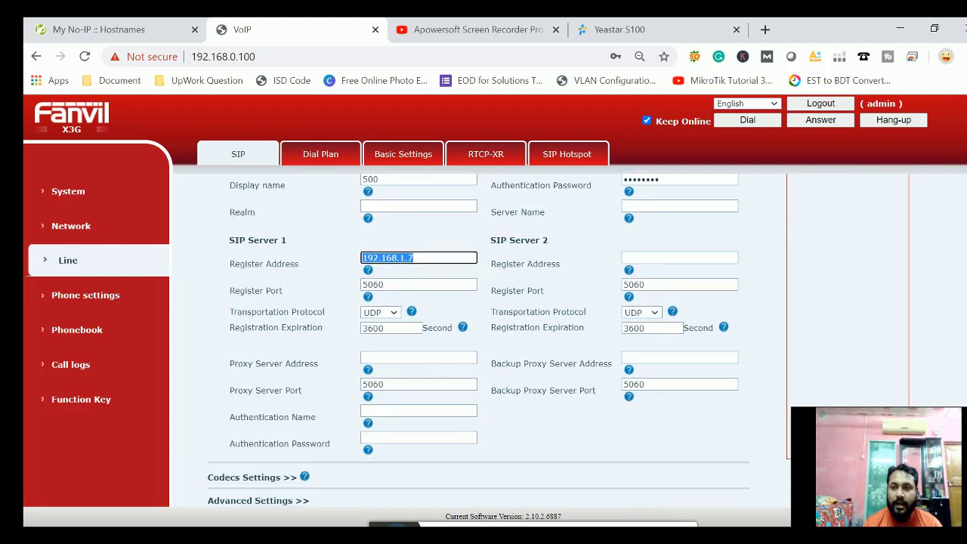
scroll(616, 293, up, 2)
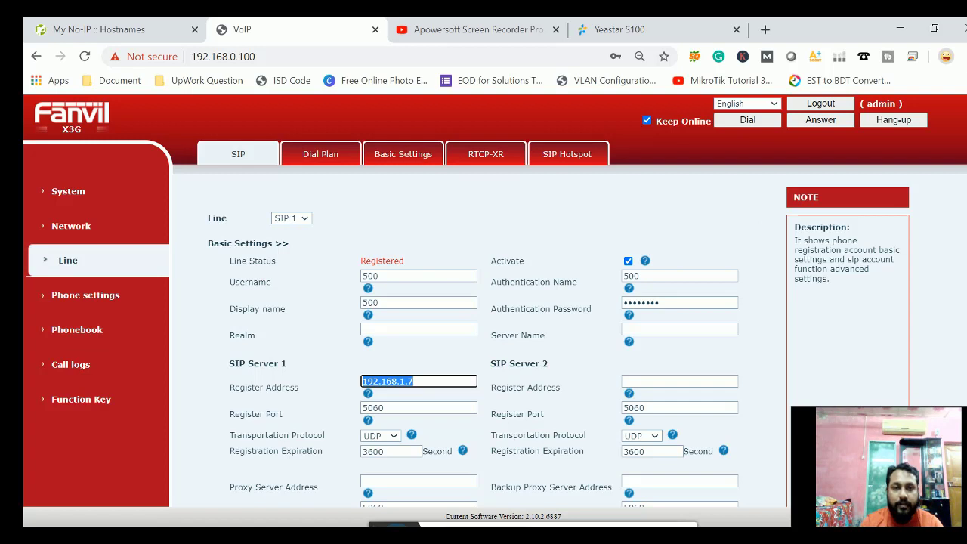
click(112, 240)
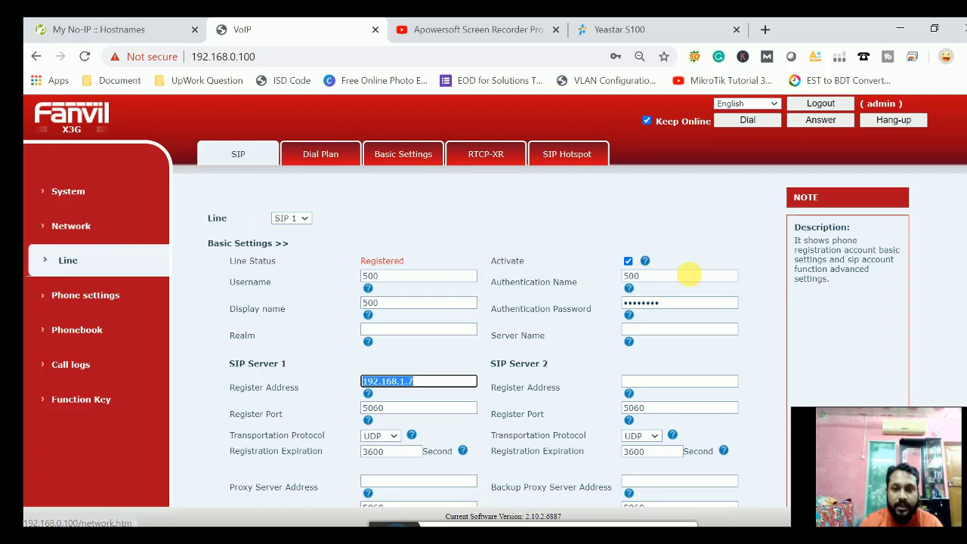